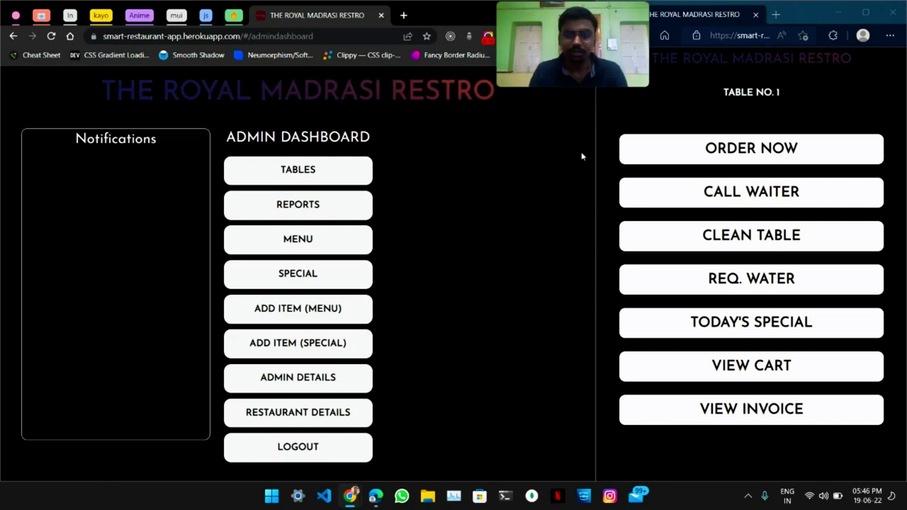
Switch between the admin dashboard and the Table No. 1 customer window, ending on the customer window
click(606, 119)
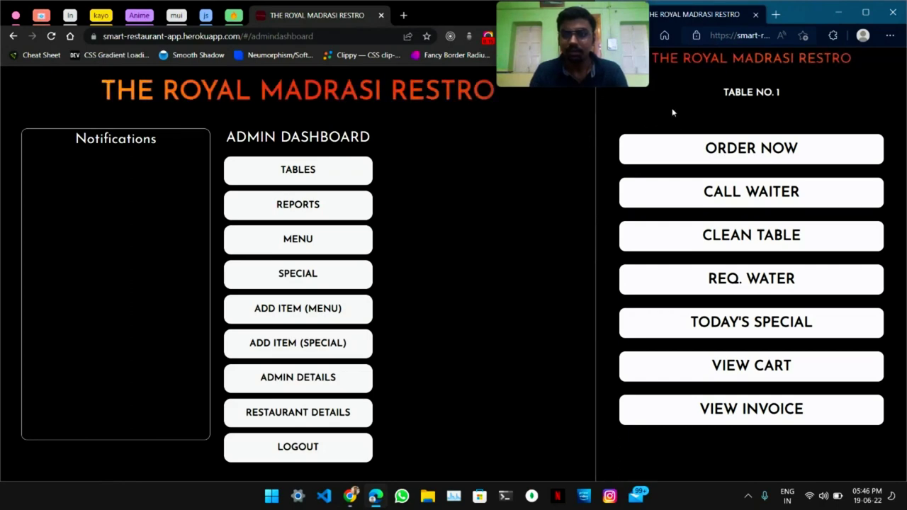
drag(717, 92, 782, 91)
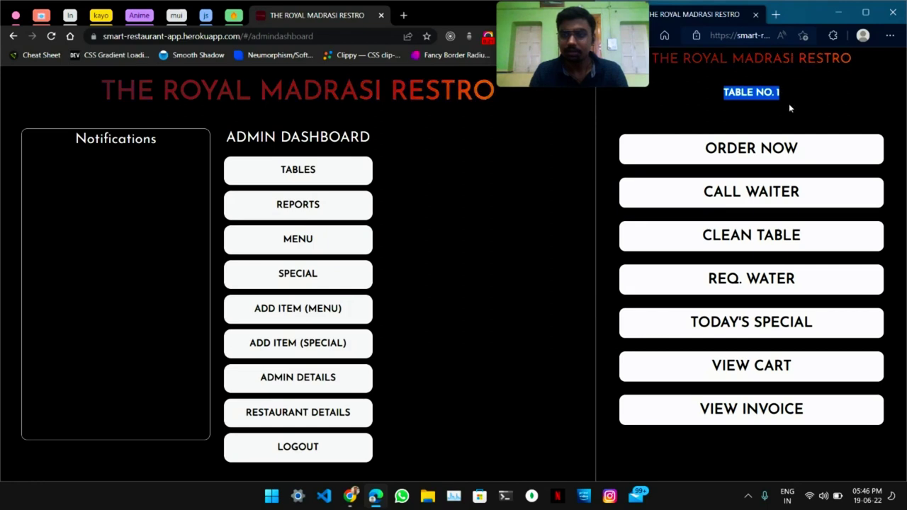
click(759, 115)
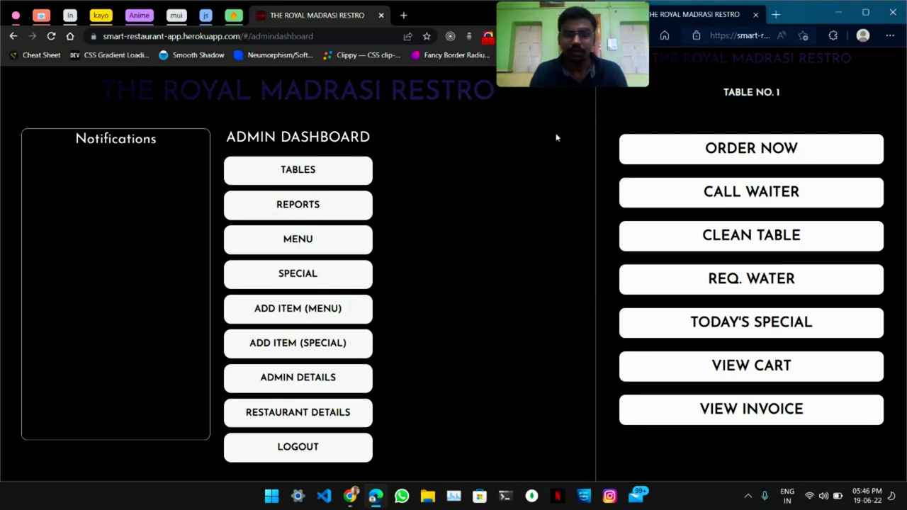
click(496, 161)
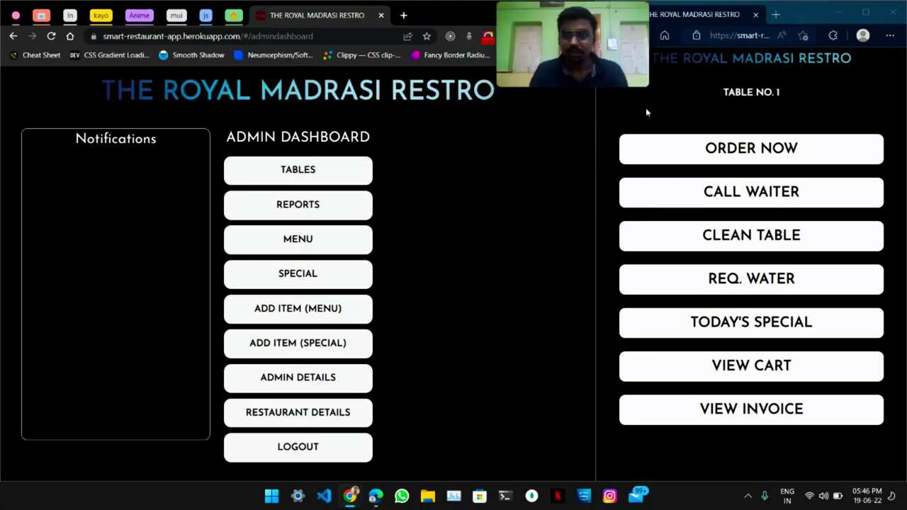
click(674, 115)
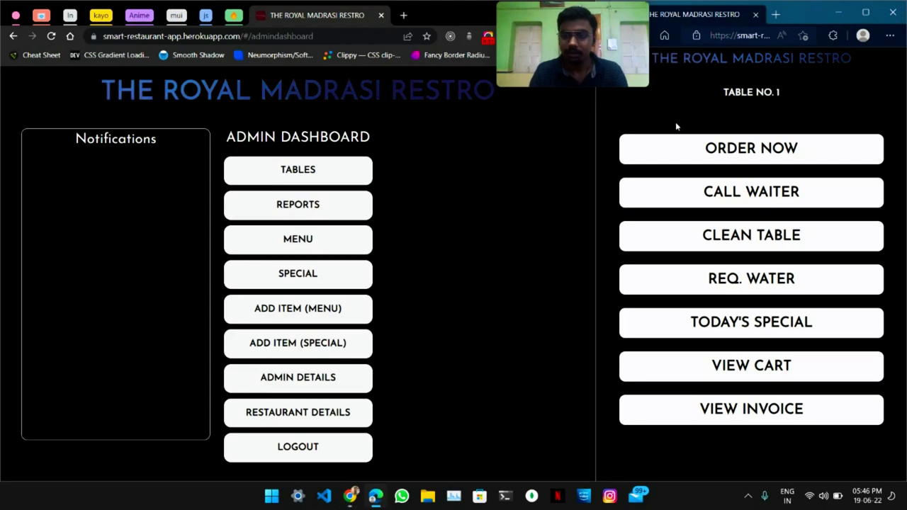
Start an order and add the Chilly Cheese Patty Burger and Panner Burger to the cart
click(709, 147)
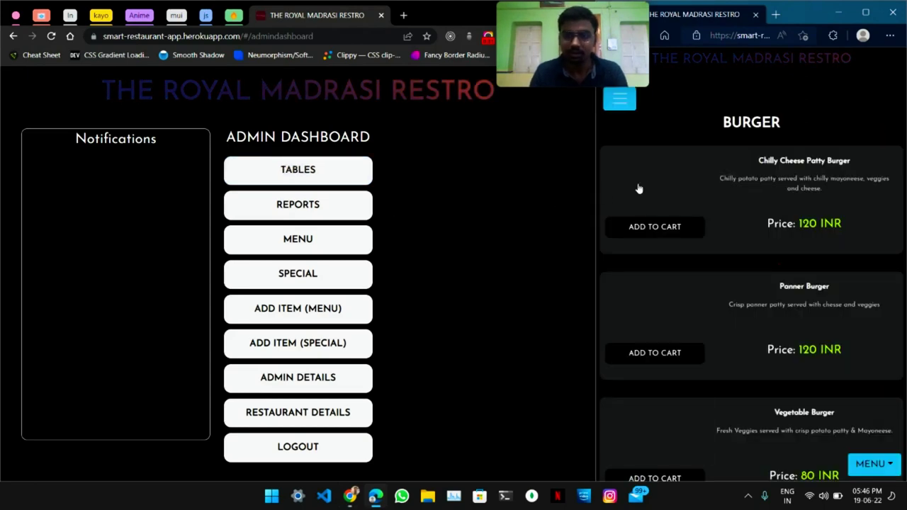
scroll(642, 186, down, 10)
scroll(643, 185, up, 10)
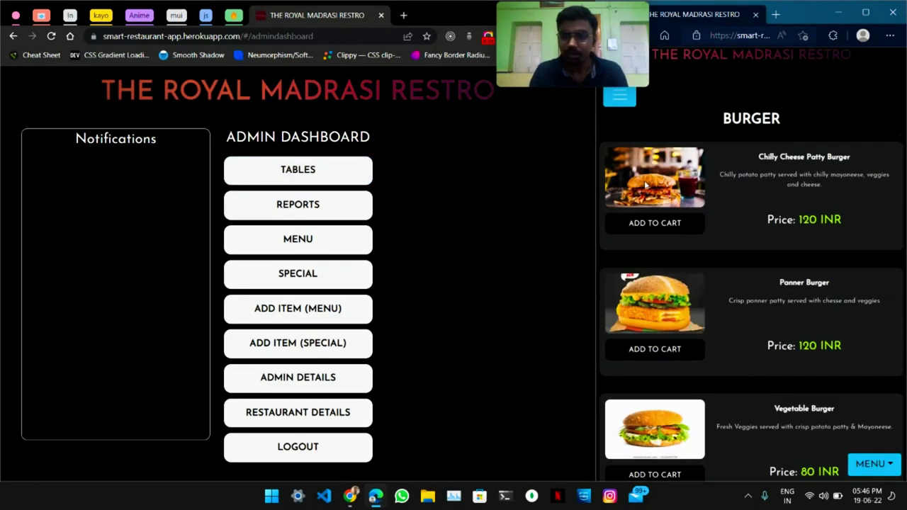
click(882, 464)
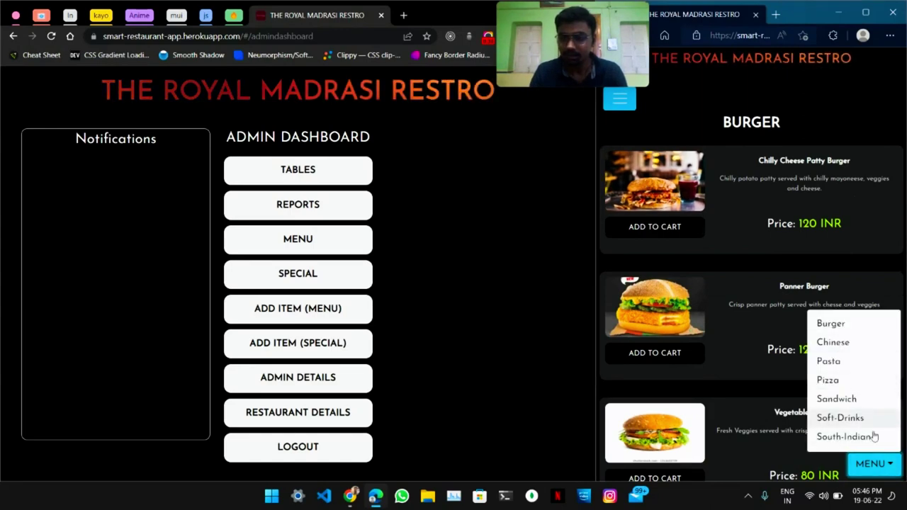
click(652, 228)
click(692, 354)
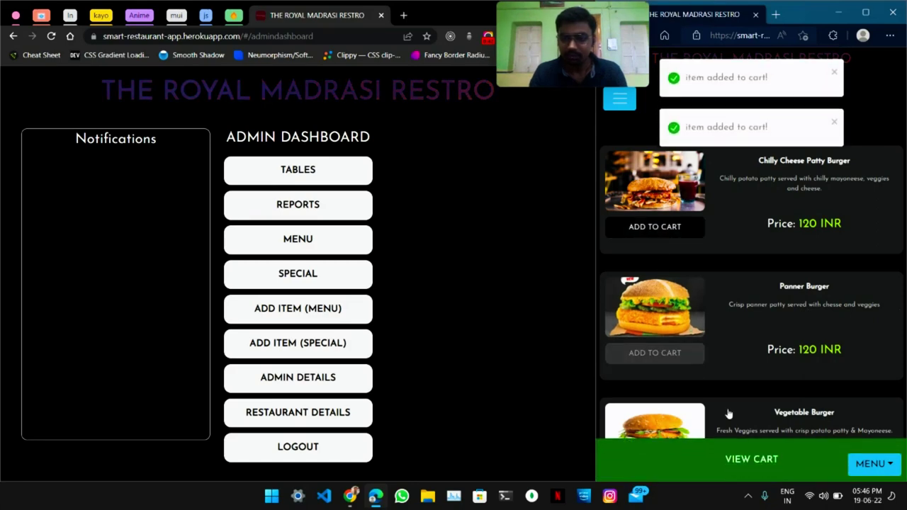
In the cart, bump the Chilly Cheese Patty Burger to 2, return it to 1, and place the order
click(733, 466)
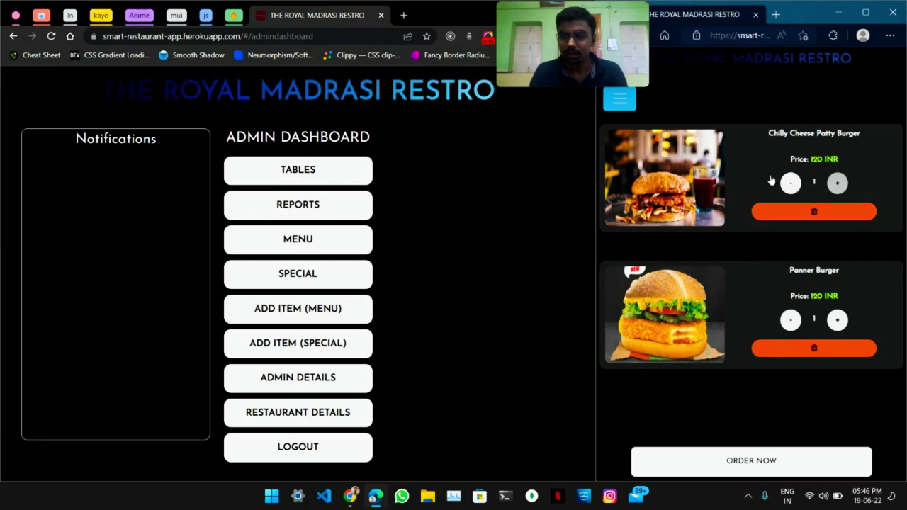
click(836, 184)
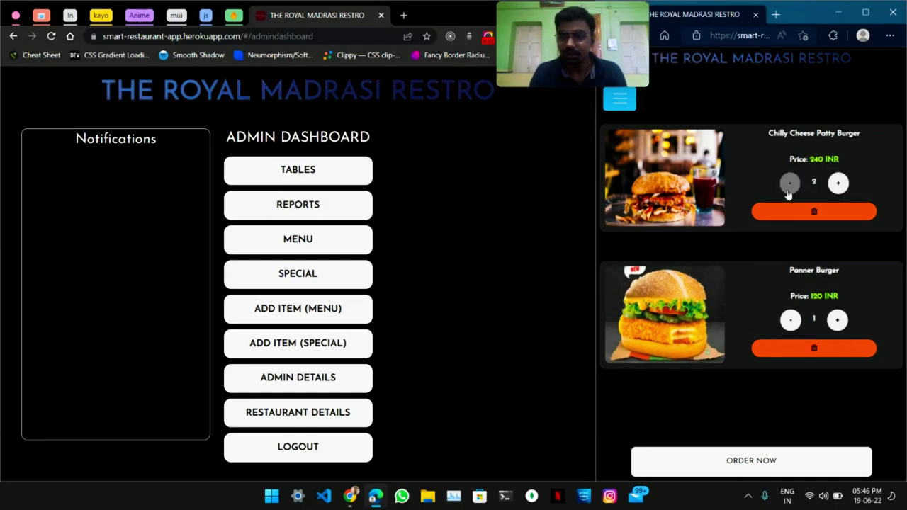
click(789, 184)
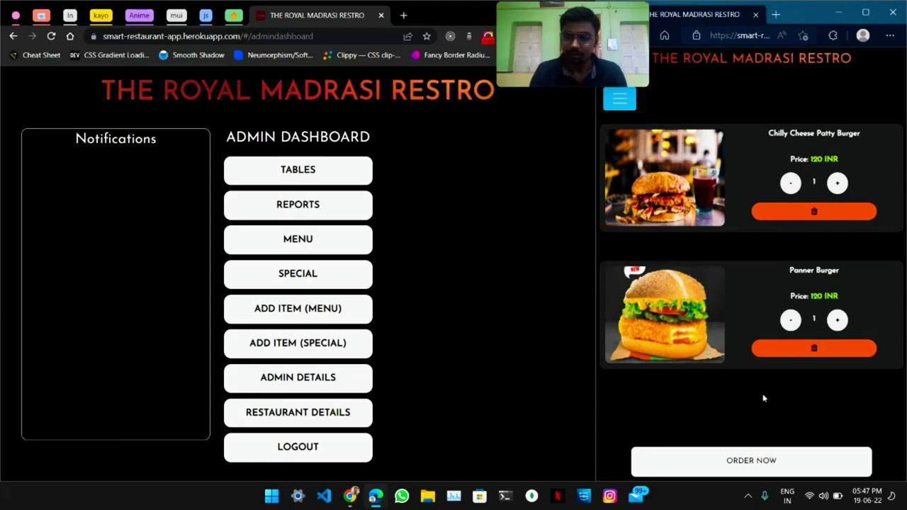
click(719, 452)
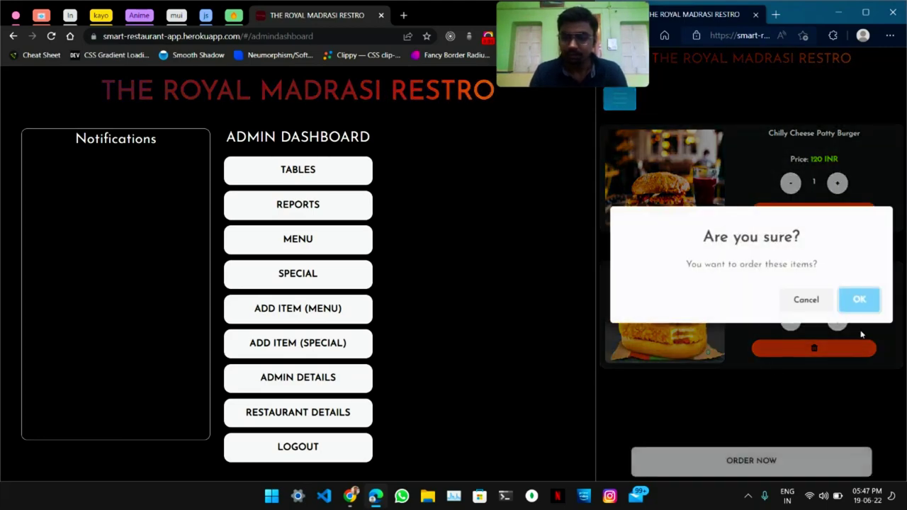
Confirm the burger order and view table 1's invoice totalling 240 INR
click(864, 299)
click(846, 316)
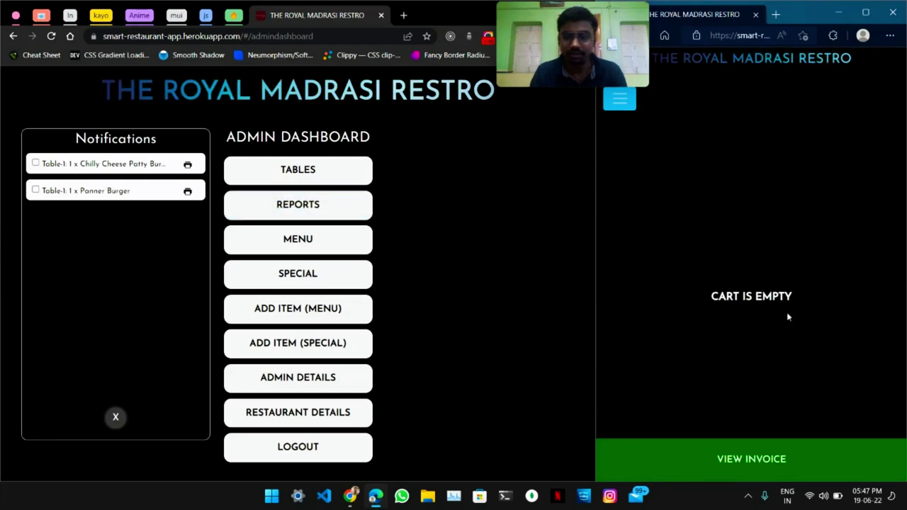
click(745, 460)
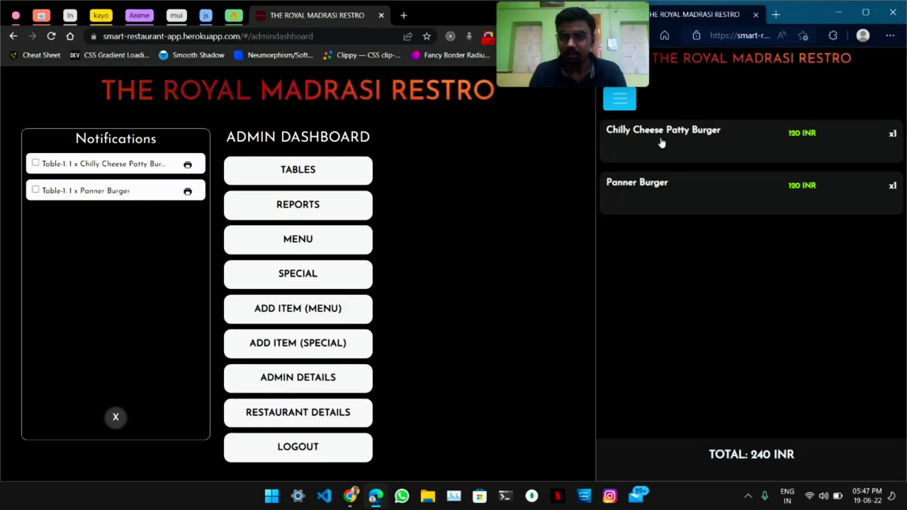
click(621, 101)
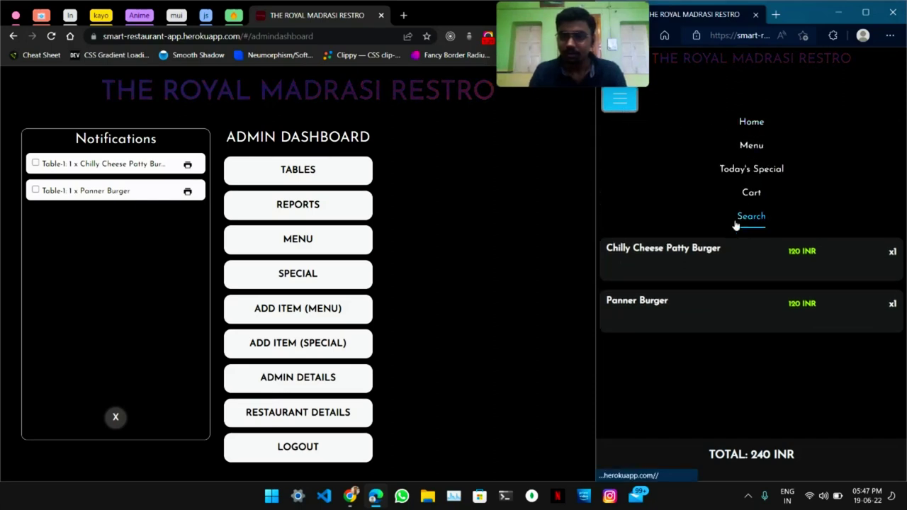
Search the menu for 'burger' and add the Panner Burger and Vegetable Burger to the cart
click(735, 222)
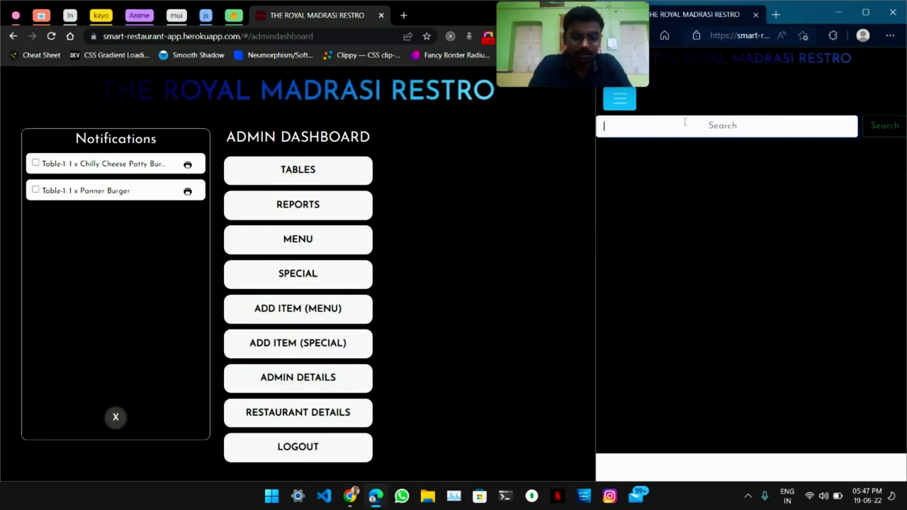
text(bur)
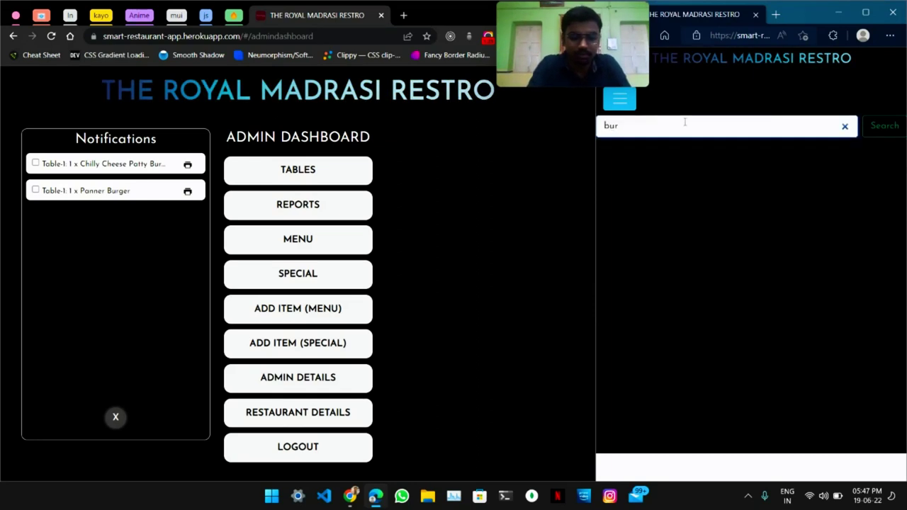
text(ger)
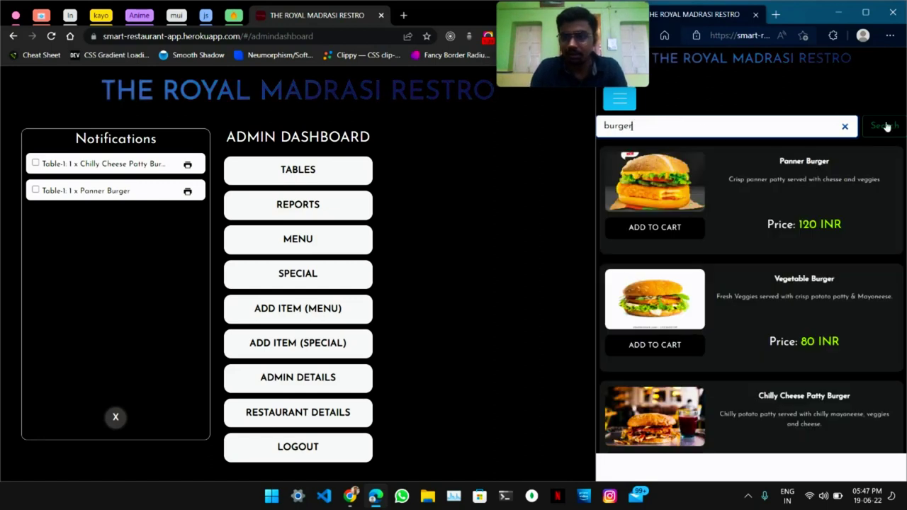
click(887, 126)
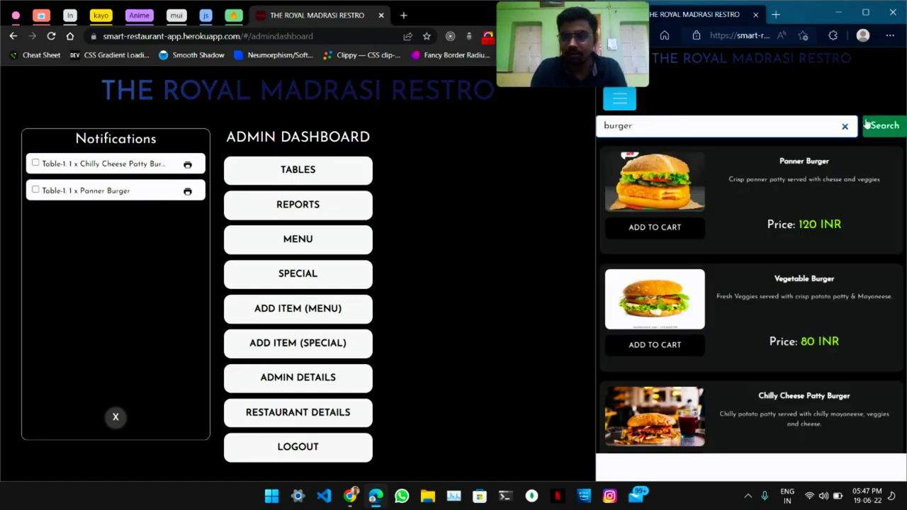
click(677, 234)
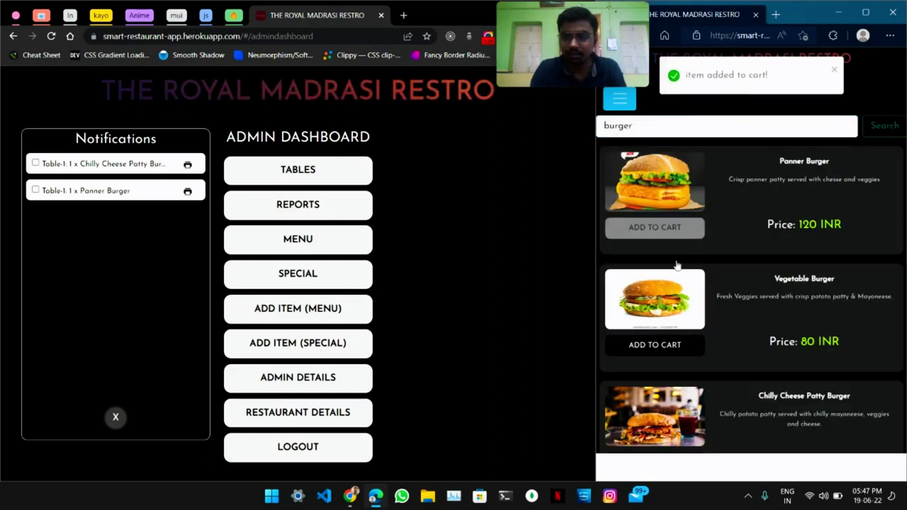
click(665, 345)
In the cart, raise Panner Burger to 2, then place and confirm the order
click(619, 99)
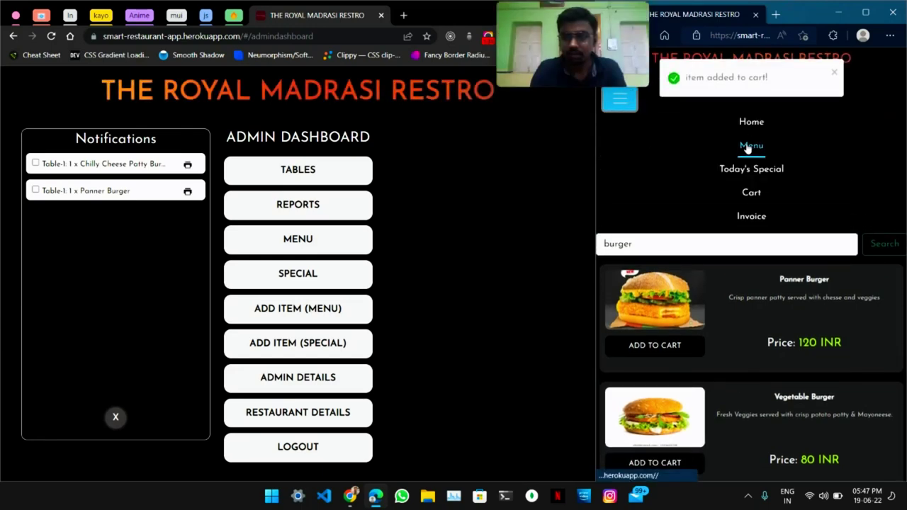
click(751, 193)
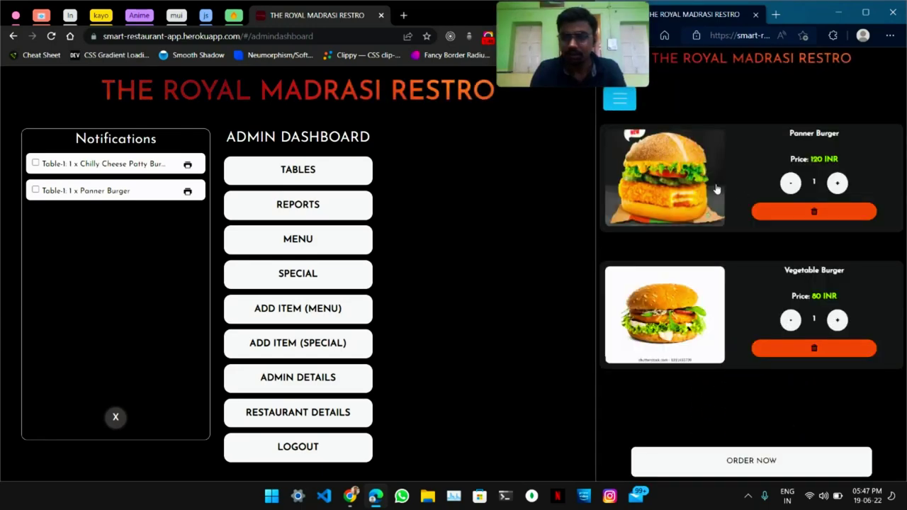
click(838, 183)
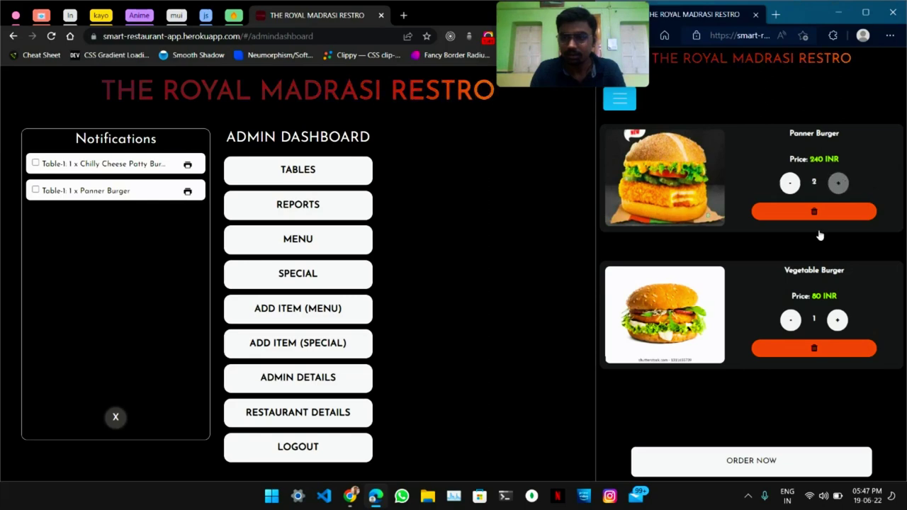
click(814, 450)
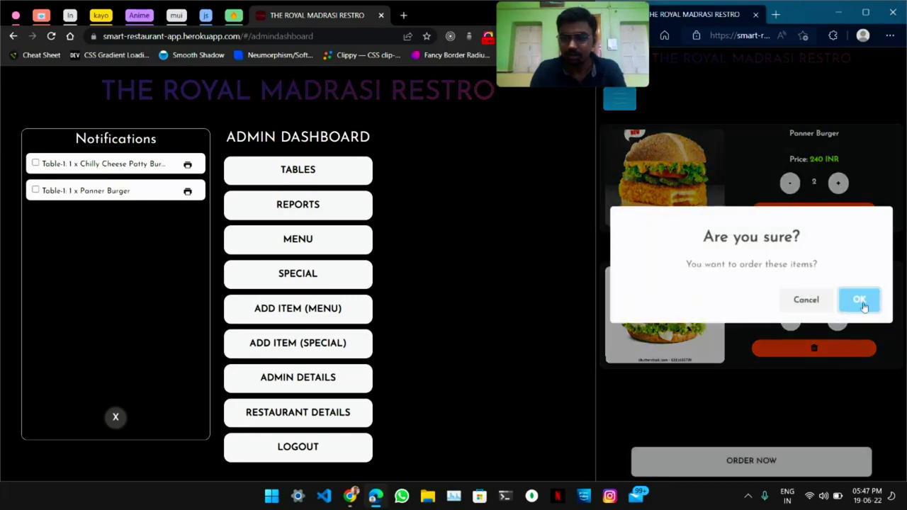
click(860, 301)
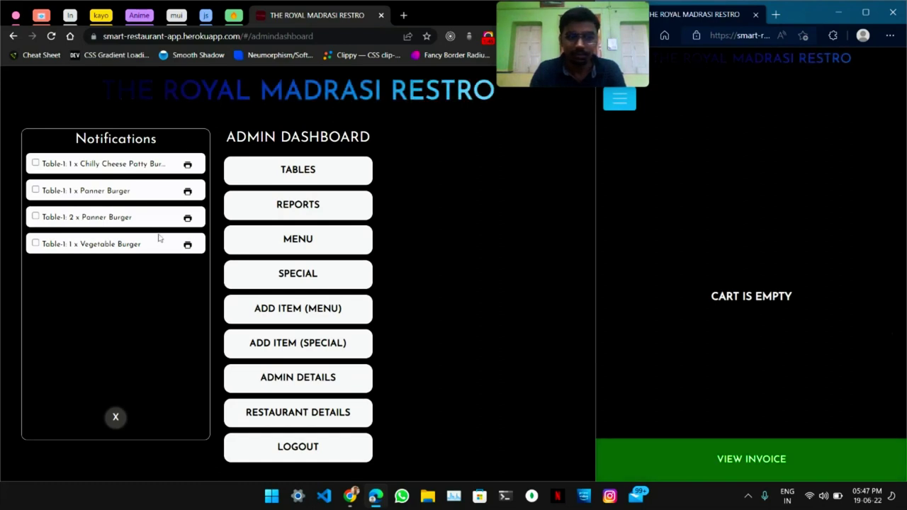
View the 560 INR invoice, then maximize the admin dashboard window and move the webcam overlay aside
click(694, 451)
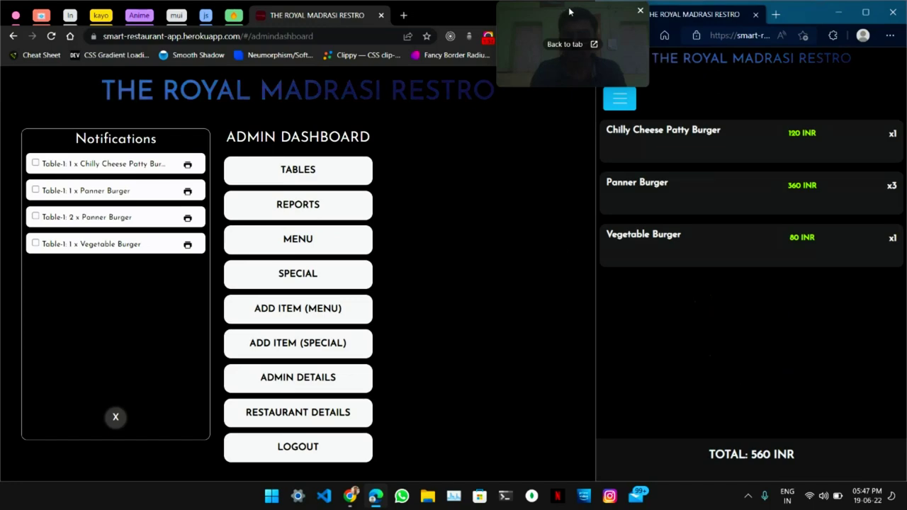
drag(570, 12, 545, 123)
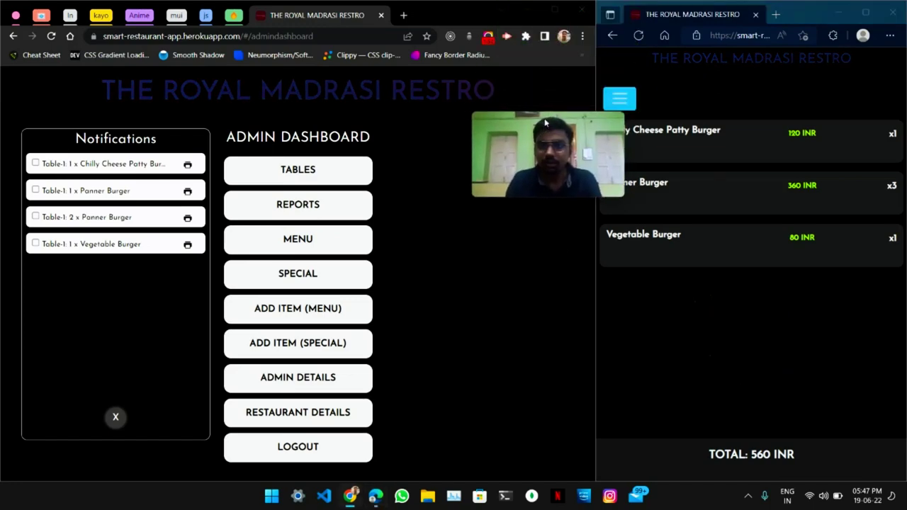
click(555, 8)
drag(563, 117, 769, 3)
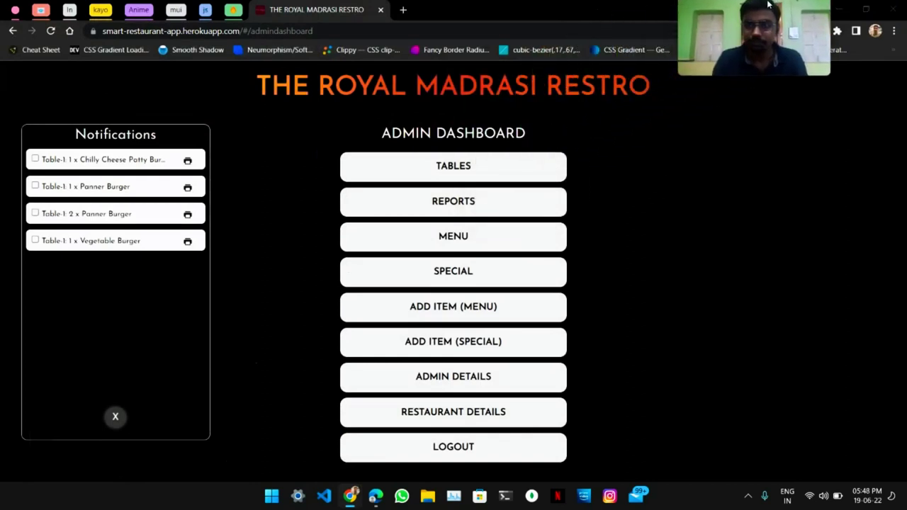
click(396, 160)
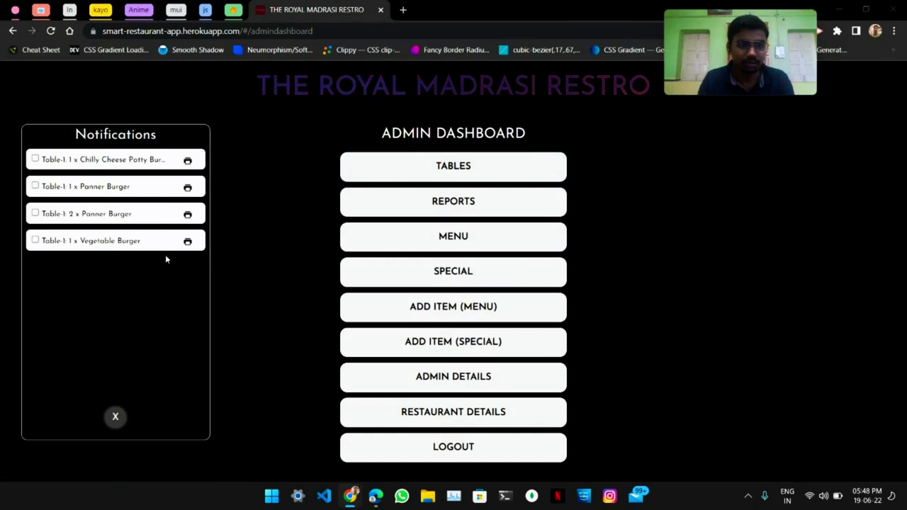
Open the tables overview, check Table 1's ordered items, and dismiss the move-table prompt
click(447, 168)
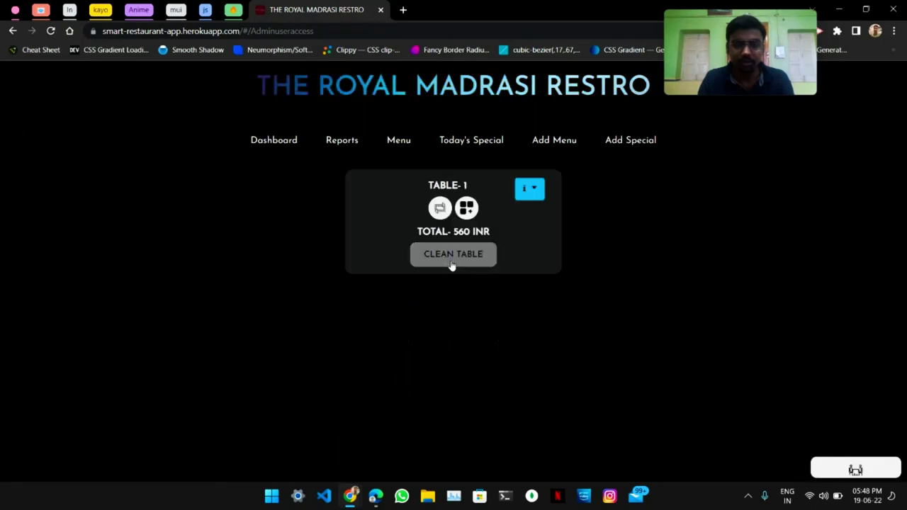
click(530, 188)
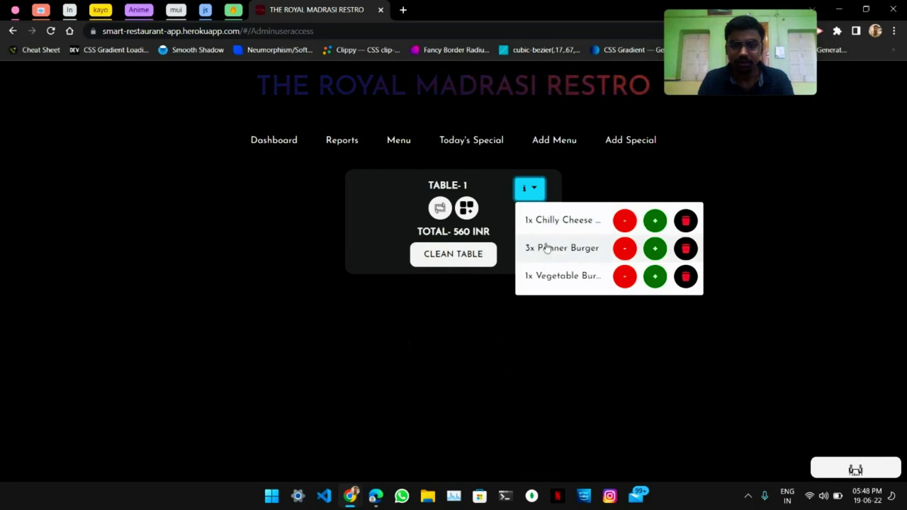
click(524, 188)
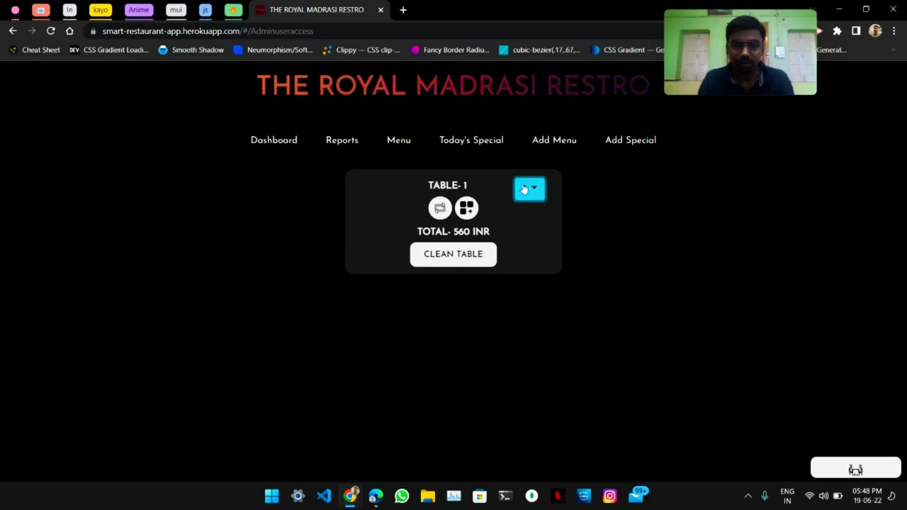
click(441, 210)
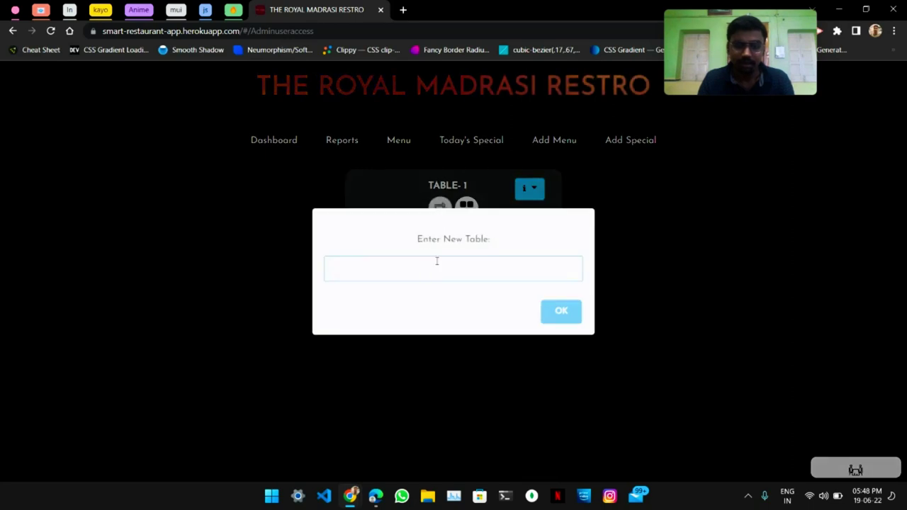
click(488, 203)
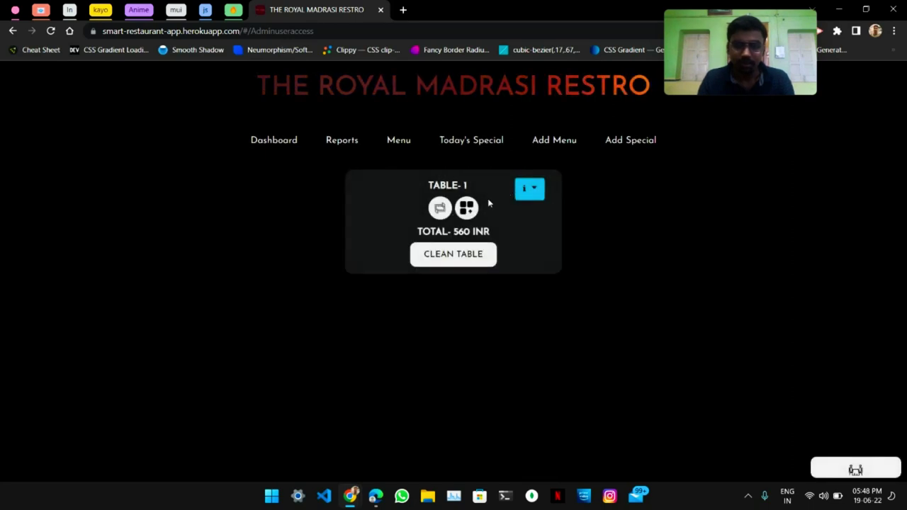
Browse Table 1's food picker without saving, then create Table 3
click(467, 209)
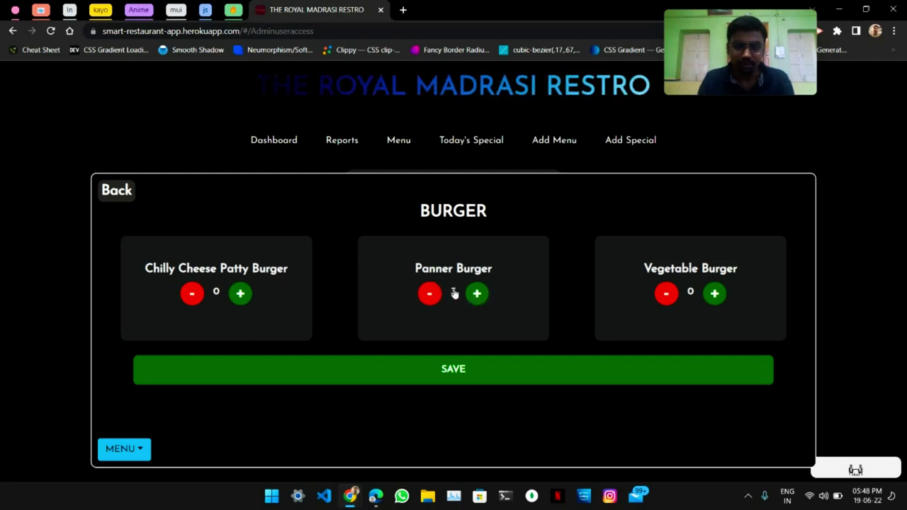
double_click(477, 293)
click(116, 190)
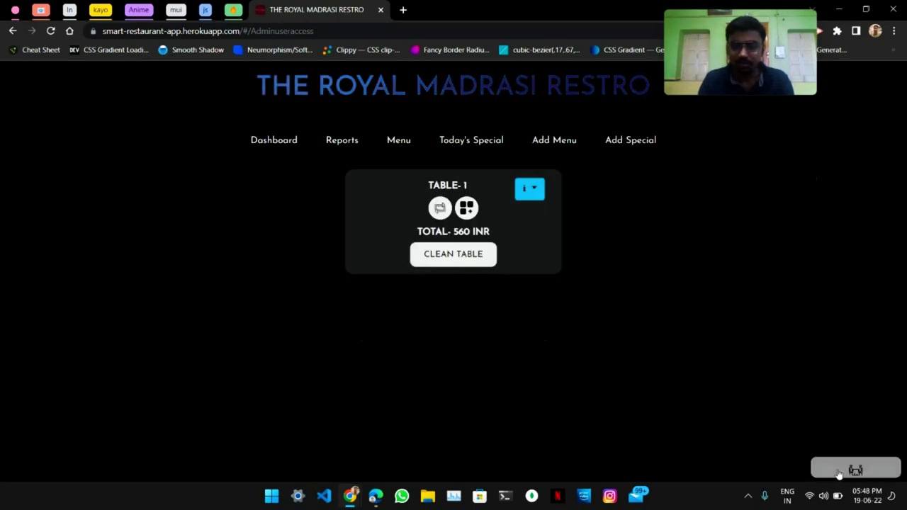
click(842, 470)
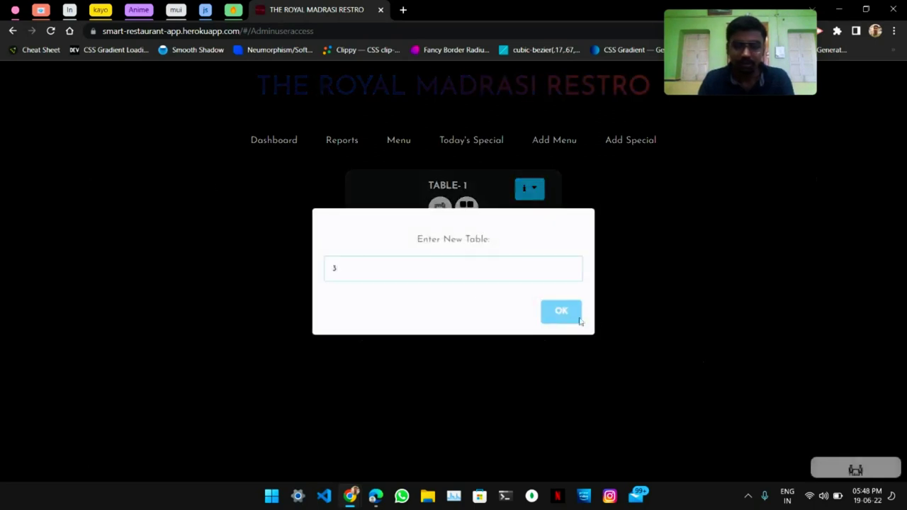
click(579, 320)
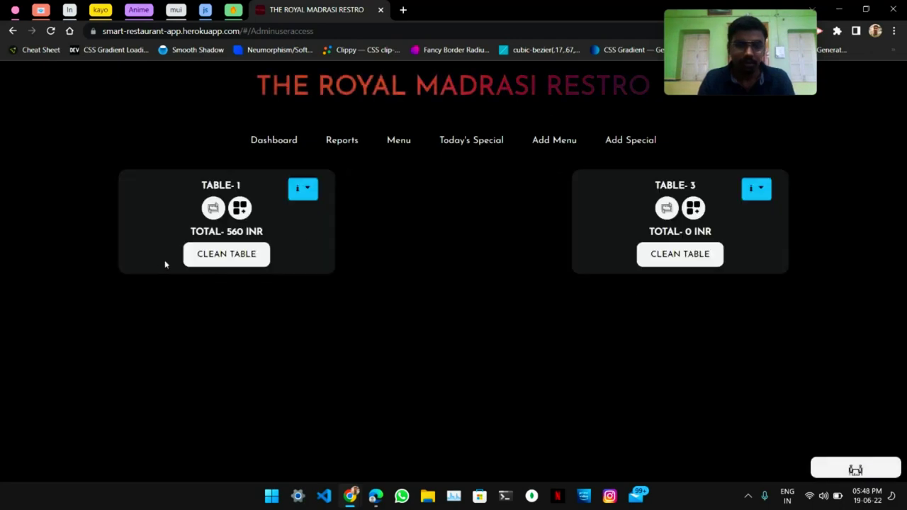
Clear Table 1, billed 588.00 with GST, without customer details and cancel the invoice print
click(258, 266)
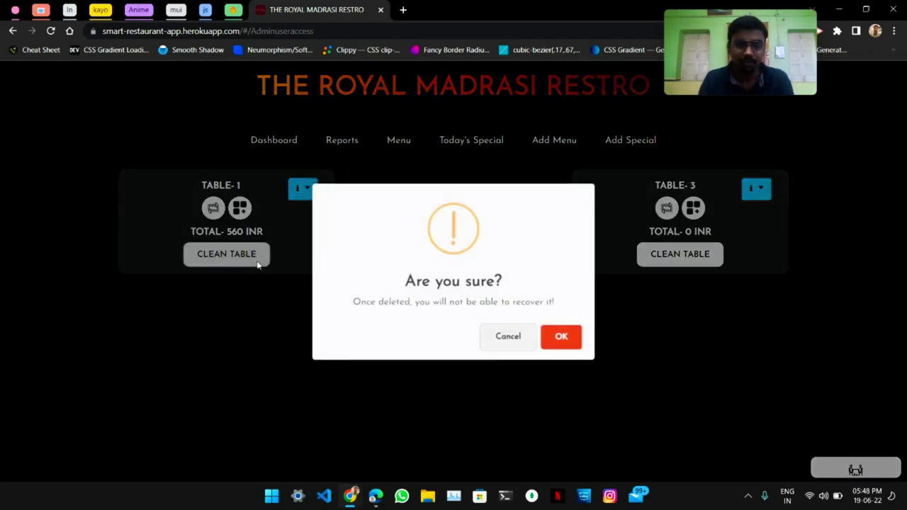
click(570, 337)
click(446, 323)
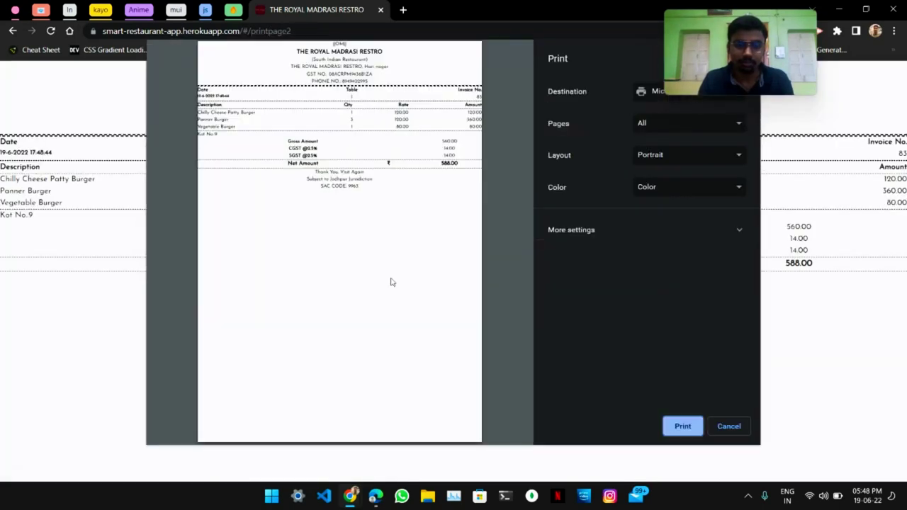
click(728, 426)
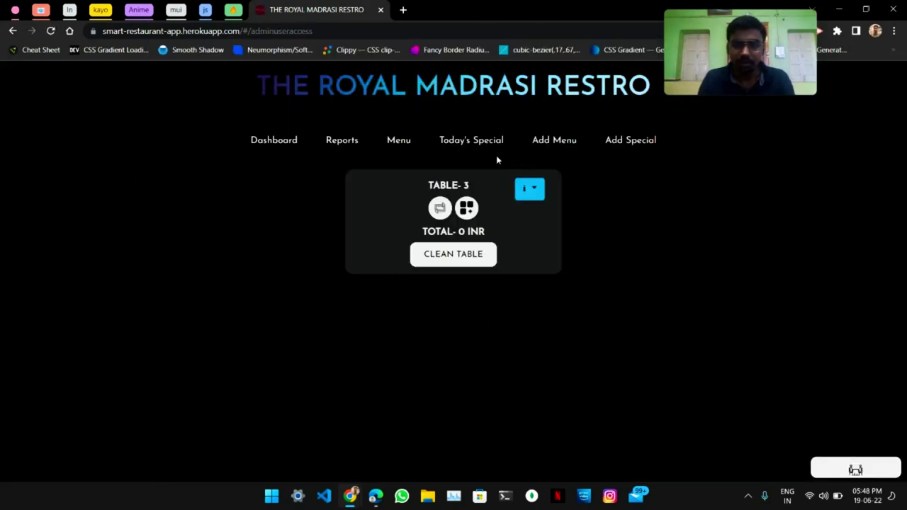
Add a menu item '1' priced 1 under new category abc with description 123
click(550, 142)
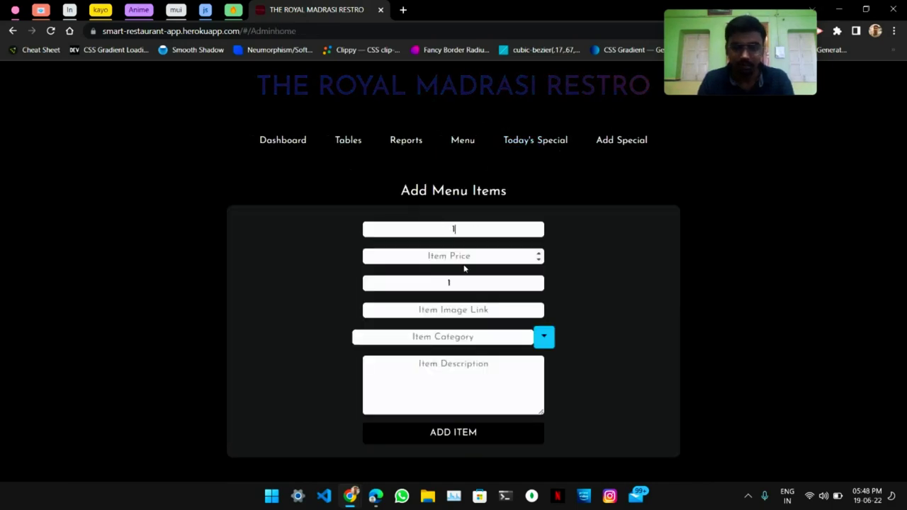
click(469, 310)
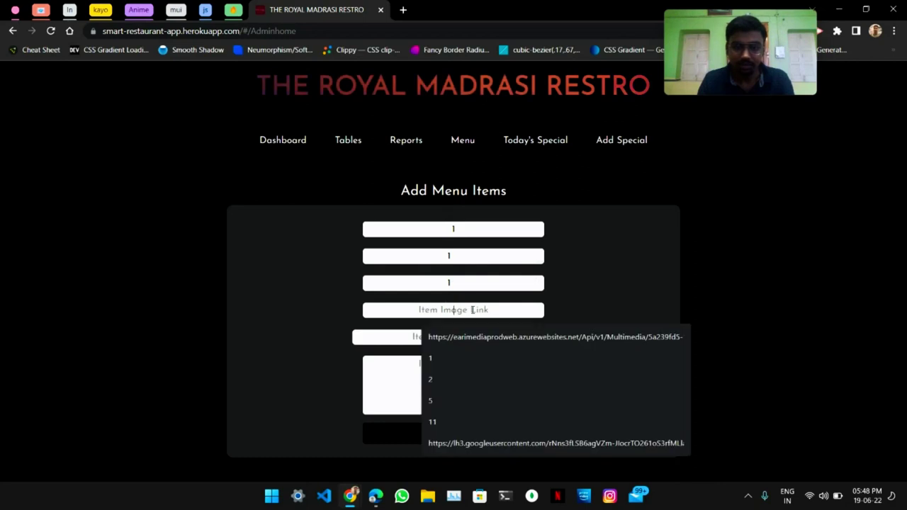
text(1)
click(405, 341)
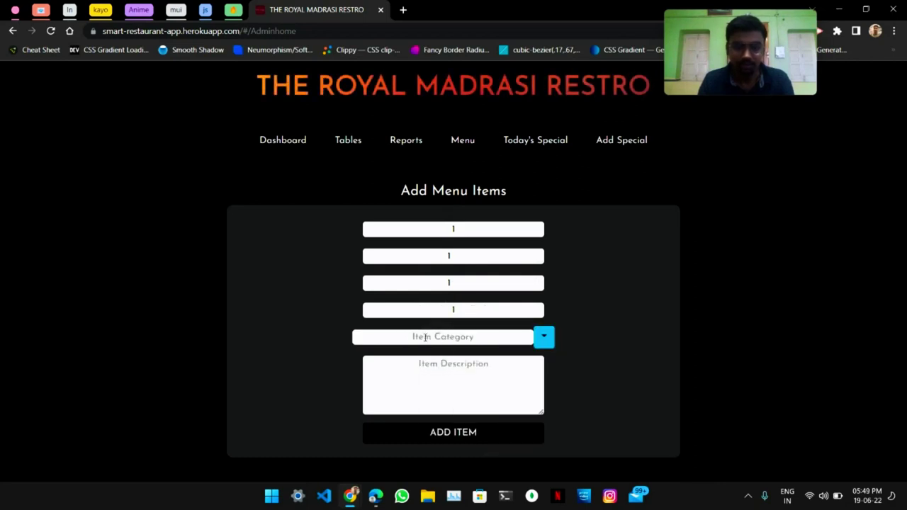
click(544, 338)
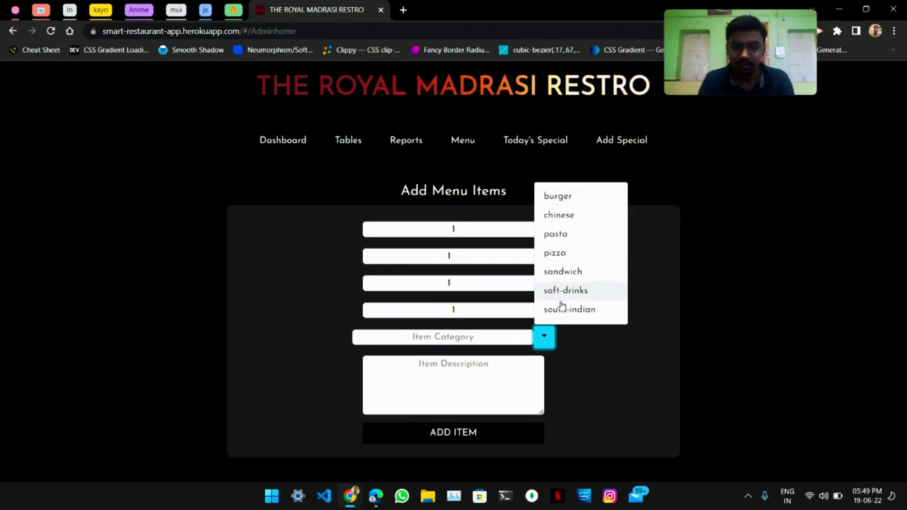
click(486, 339)
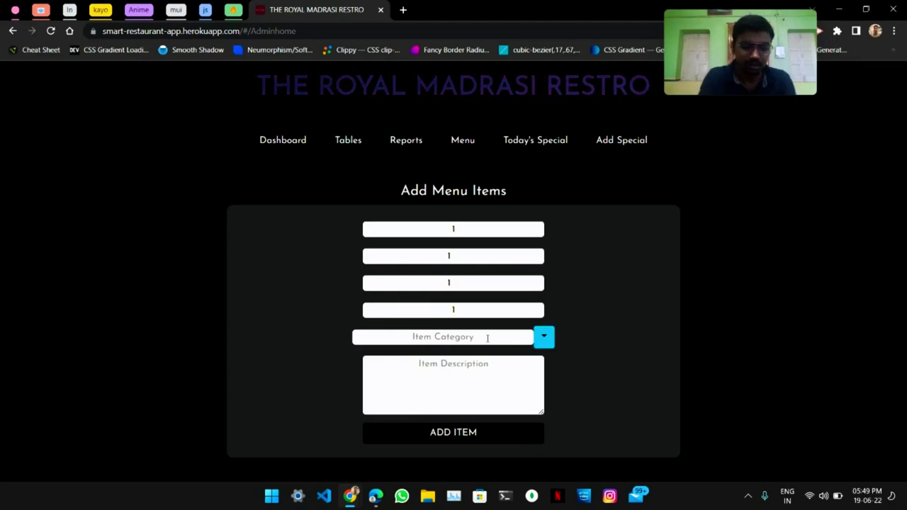
text(abc)
click(467, 386)
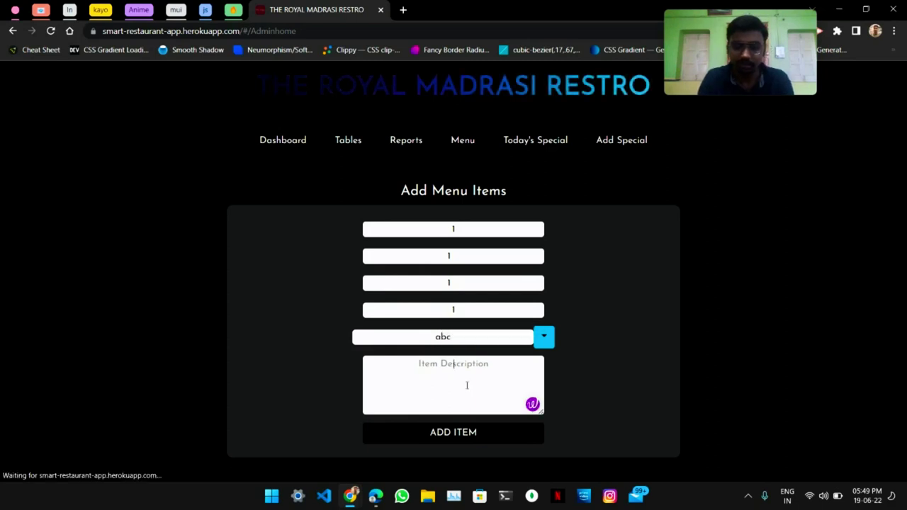
text(123)
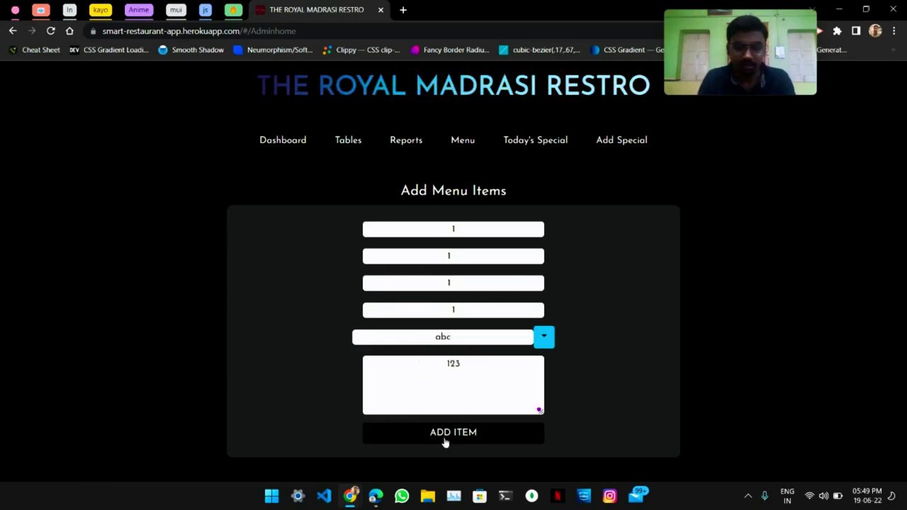
click(445, 439)
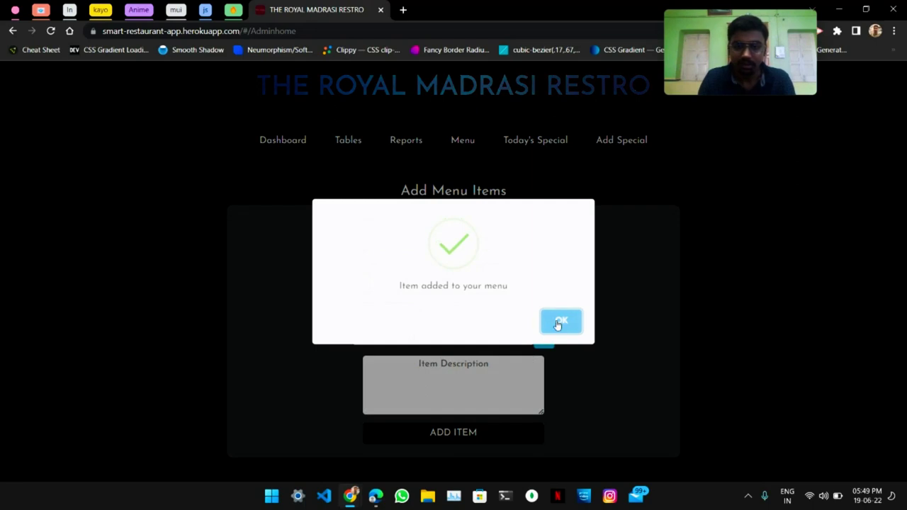
click(558, 322)
On the menu-editing page, delete the test item '1' from the ABC category
click(462, 149)
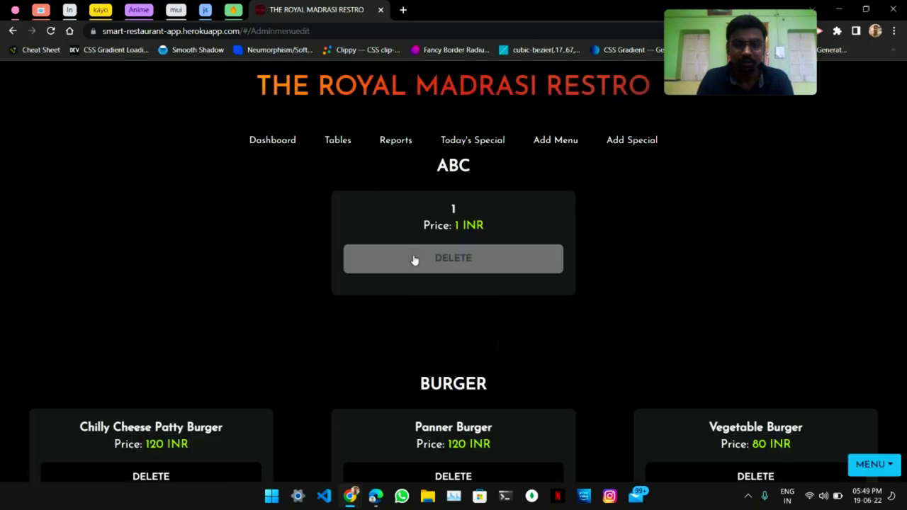
scroll(402, 326, up, 10)
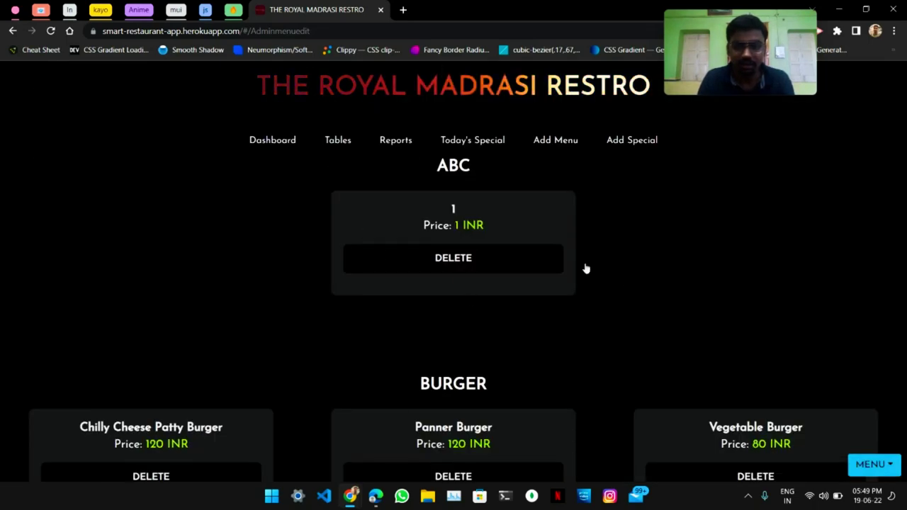
click(868, 473)
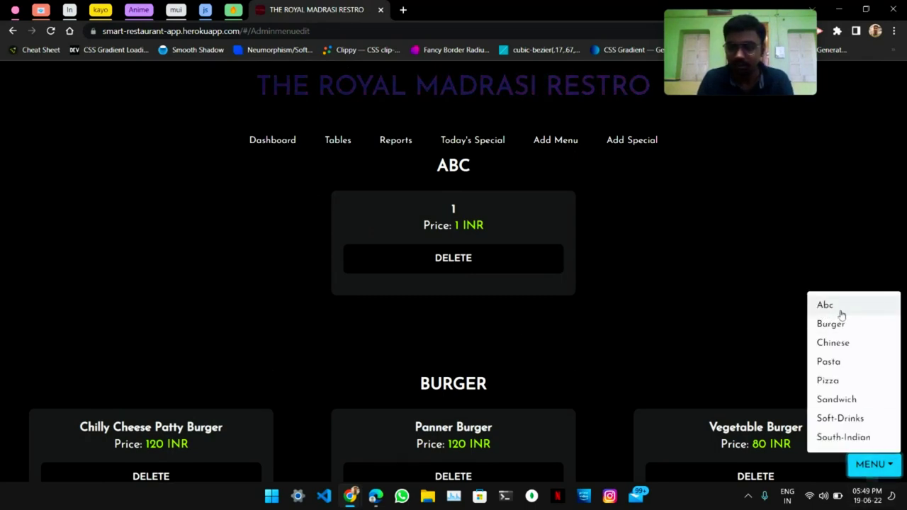
click(662, 331)
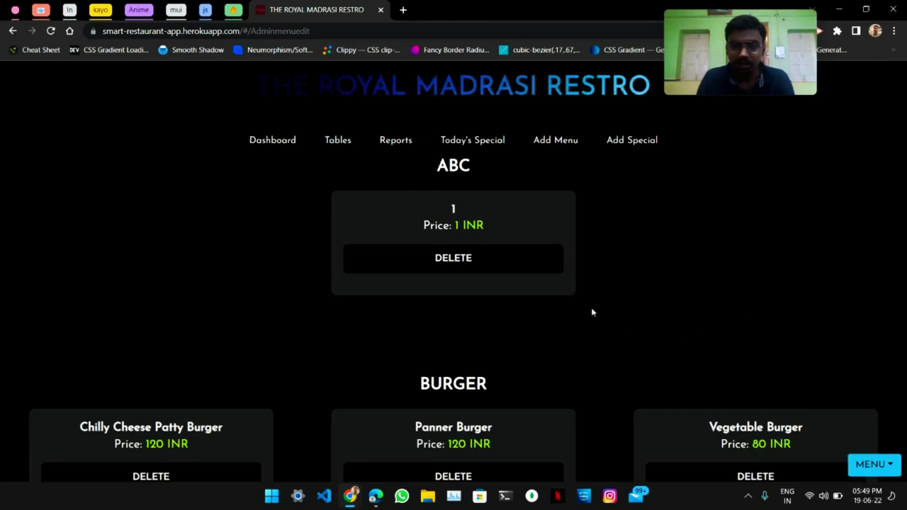
click(475, 259)
click(561, 342)
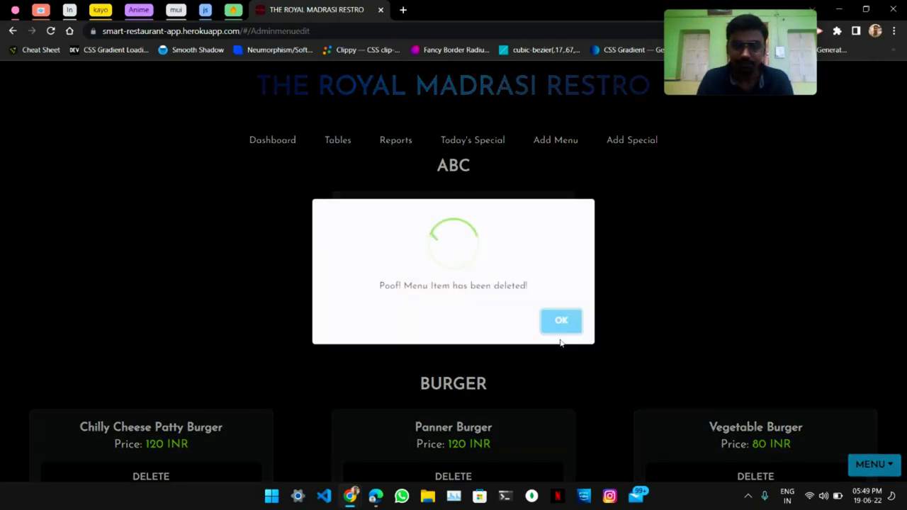
click(556, 326)
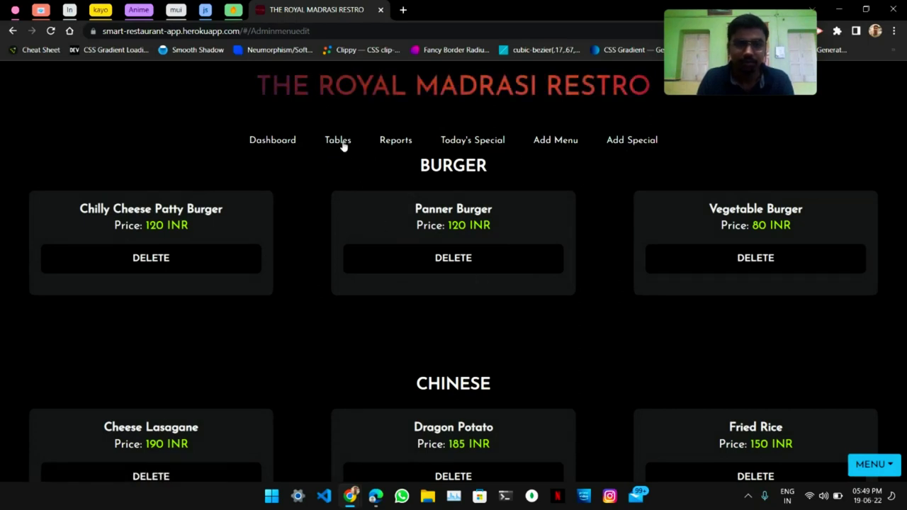
Open the invoice reports and toggle the invoice-number sort back to newest first
click(394, 141)
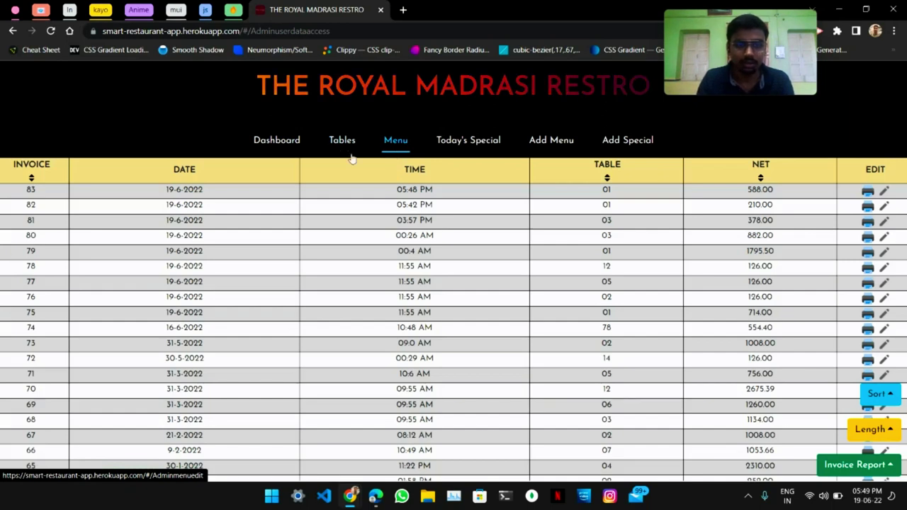
scroll(496, 239, down, 2)
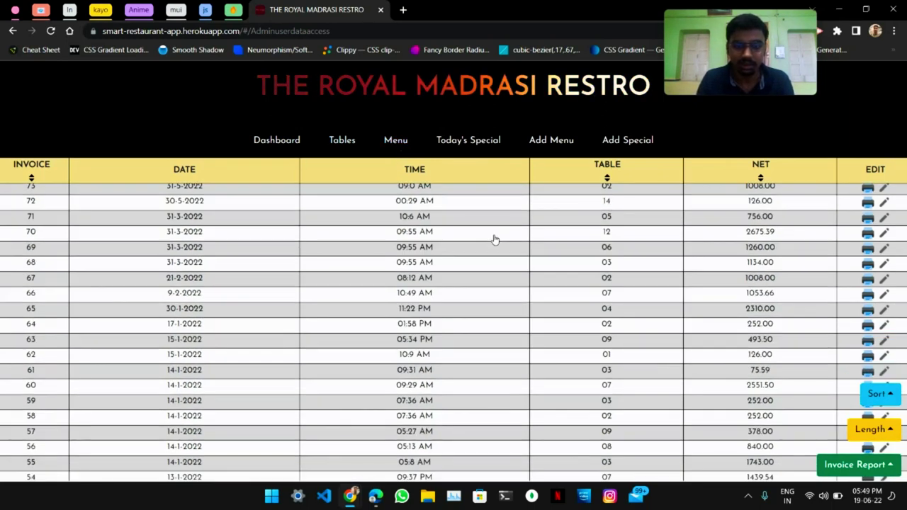
scroll(496, 239, up, 2)
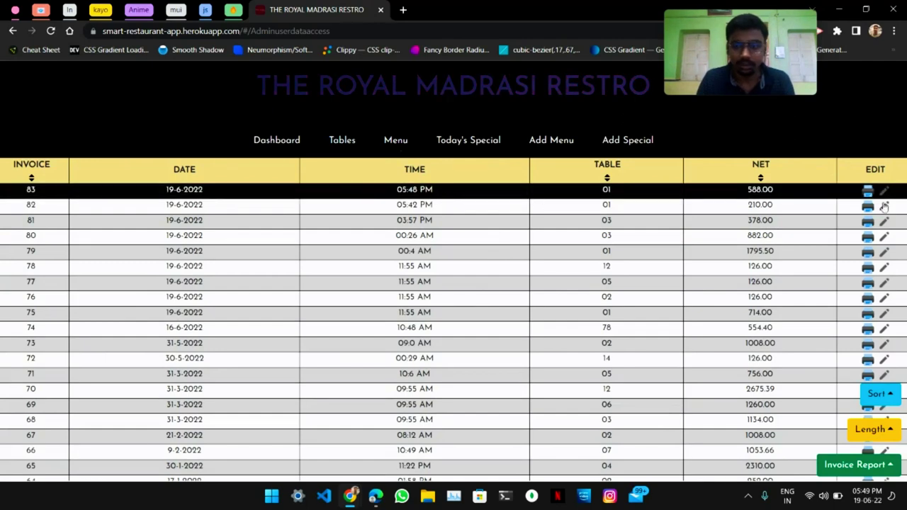
click(52, 178)
click(52, 179)
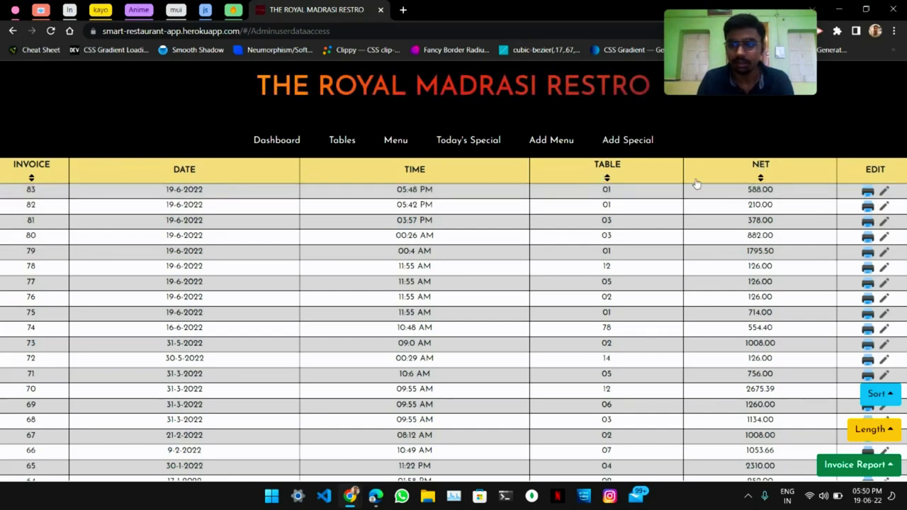
Preview invoice 83's bill without printing, inspect its items, and return to the invoice list
click(867, 191)
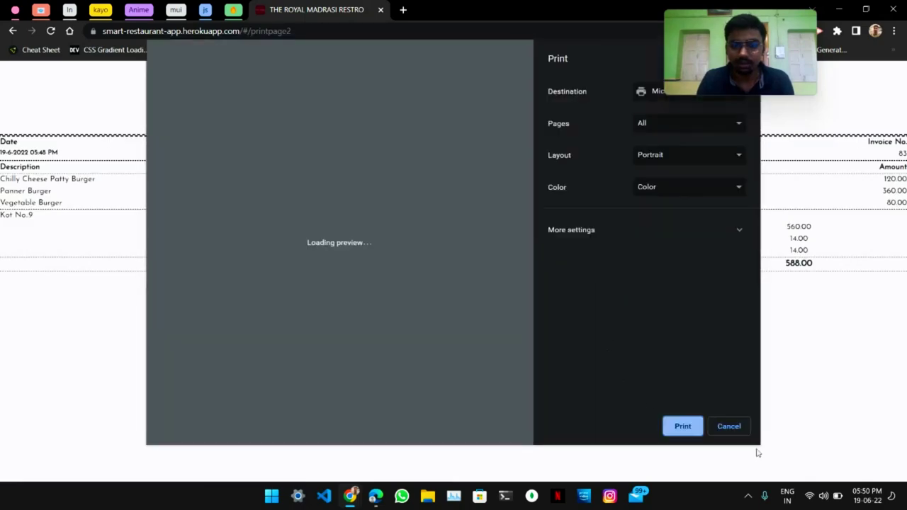
click(728, 427)
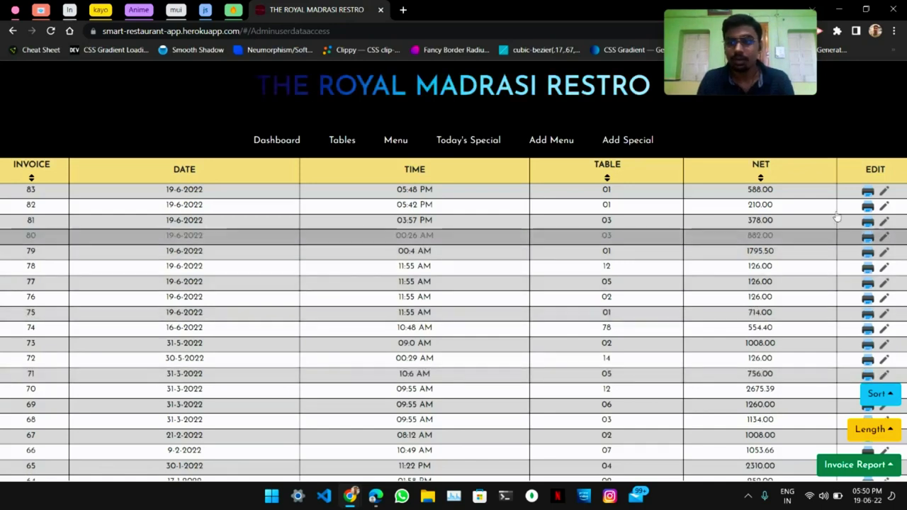
click(884, 191)
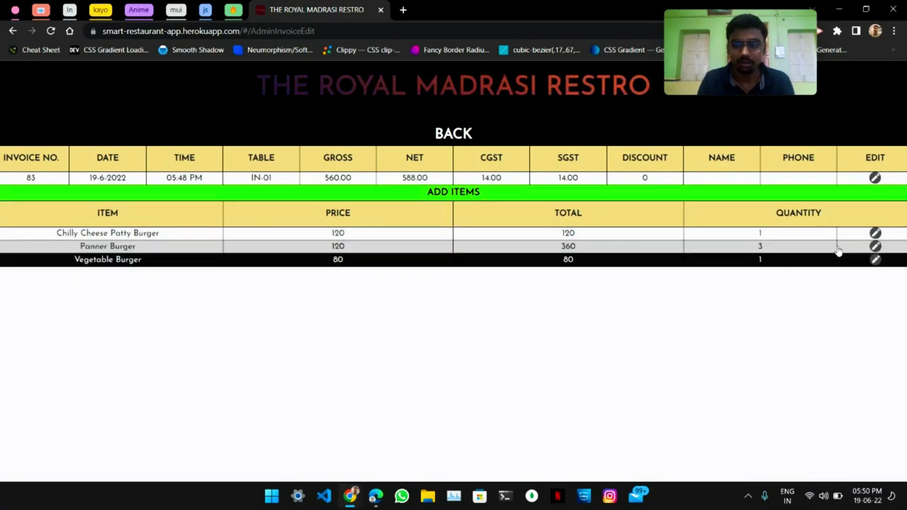
click(453, 133)
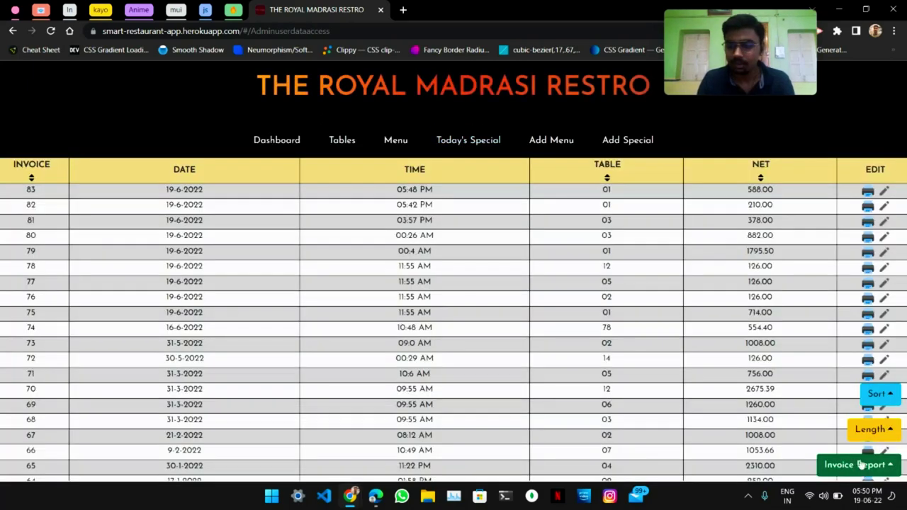
Filter invoices by Today, This Week, This Year, then Show All
click(884, 400)
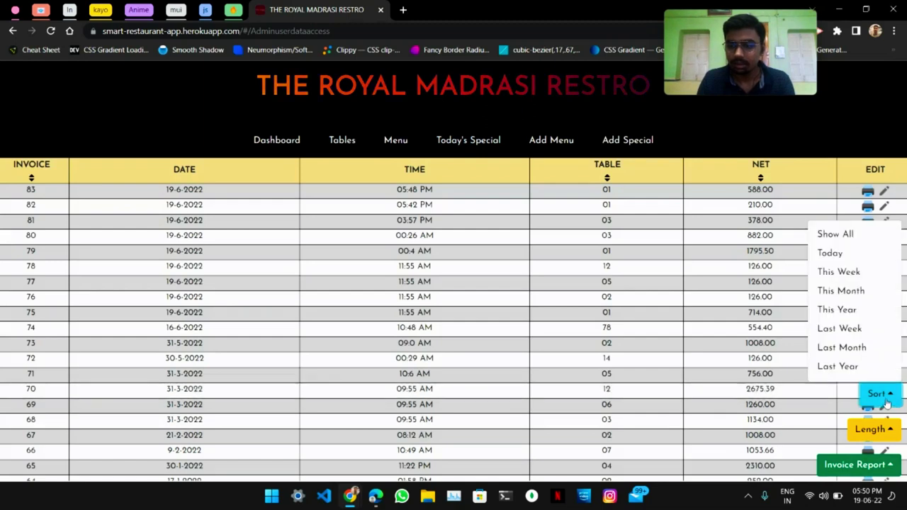
click(861, 267)
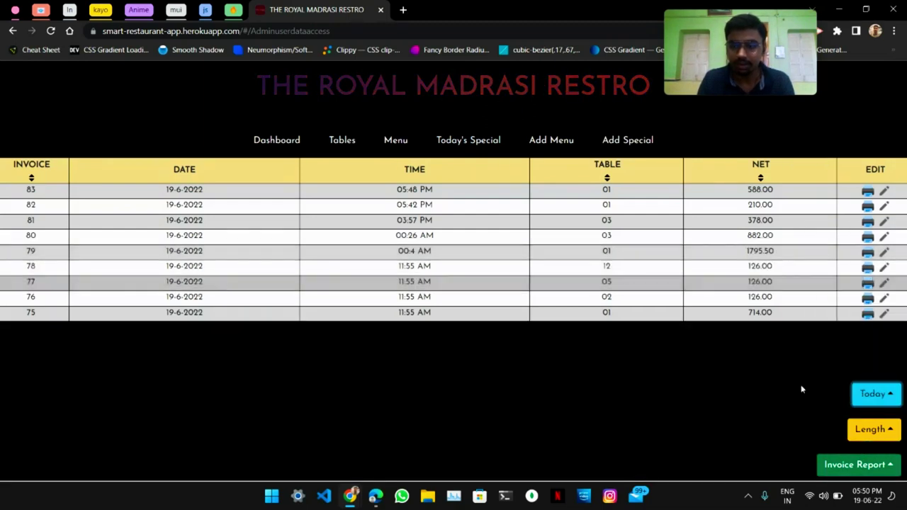
click(876, 395)
click(866, 277)
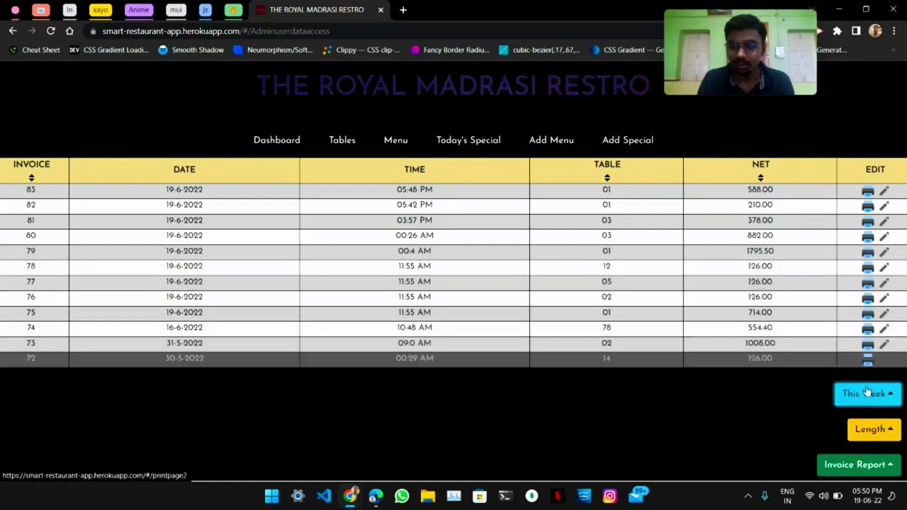
click(868, 394)
click(836, 309)
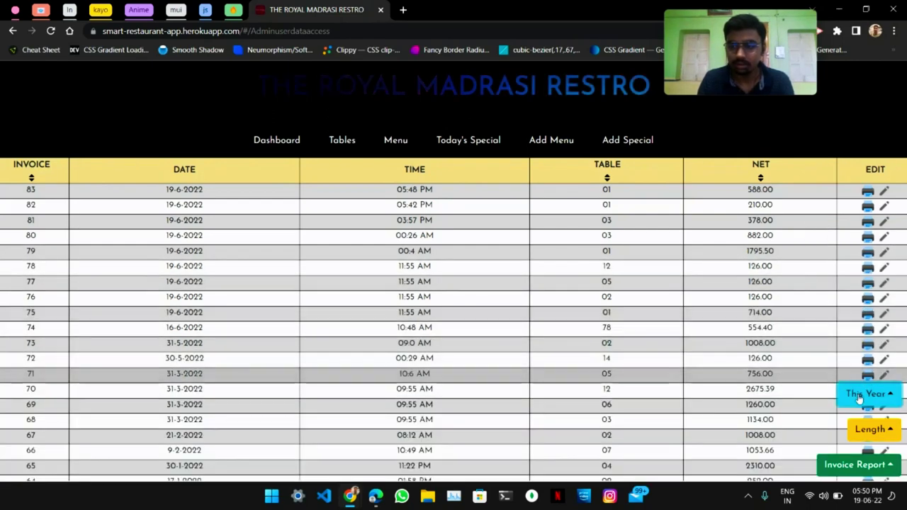
click(866, 394)
click(840, 236)
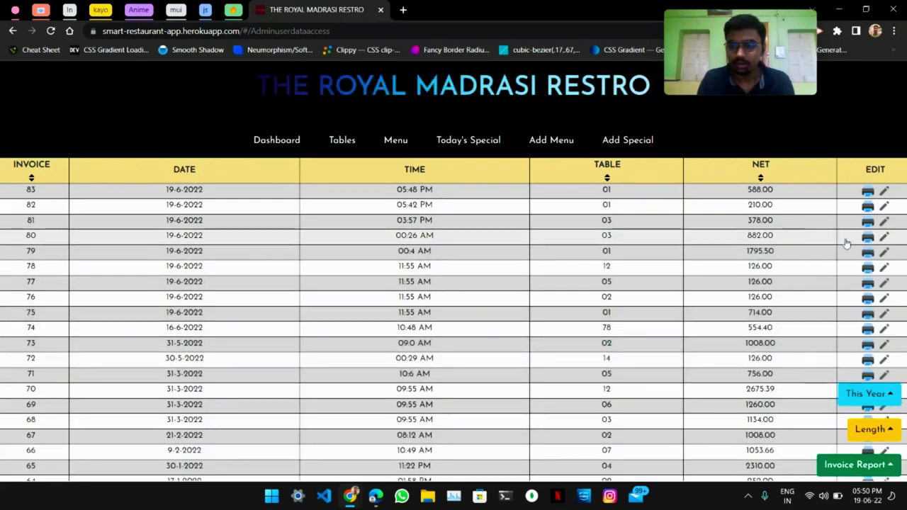
Limit the invoice list to First 10, then First 20, then Show All
click(866, 431)
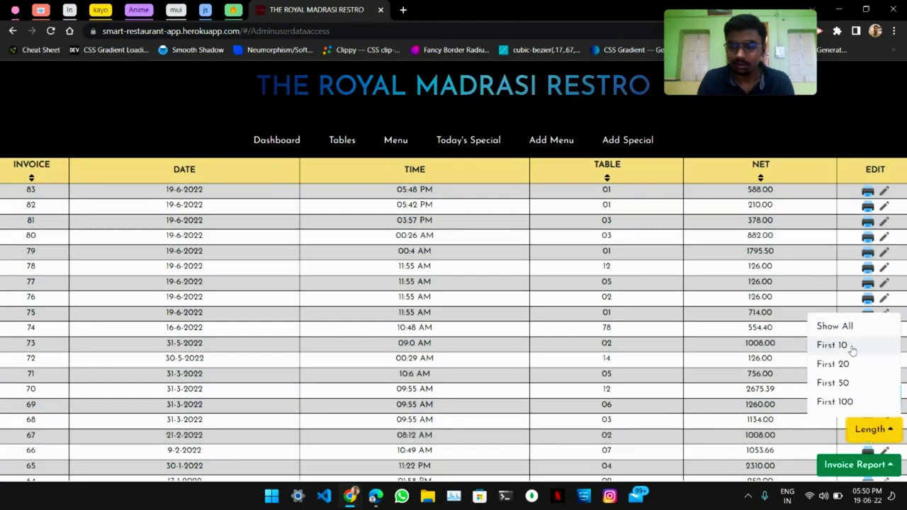
click(833, 345)
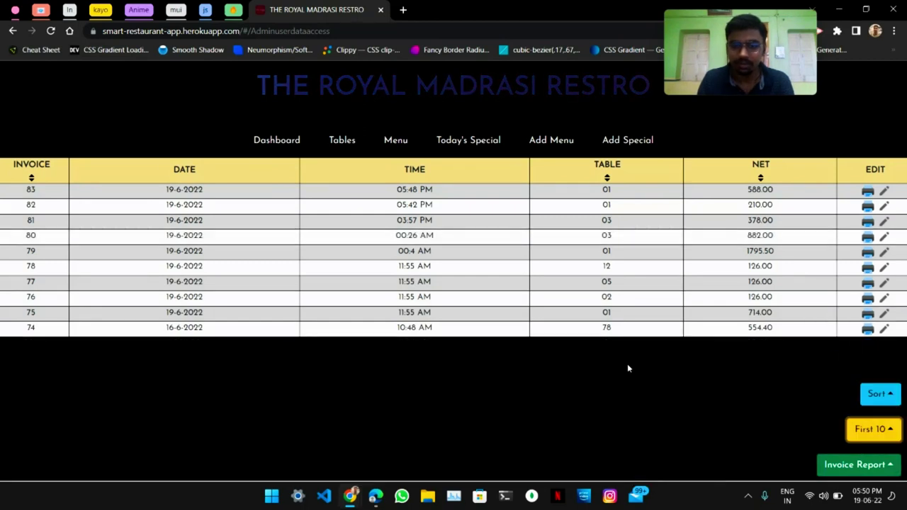
click(882, 429)
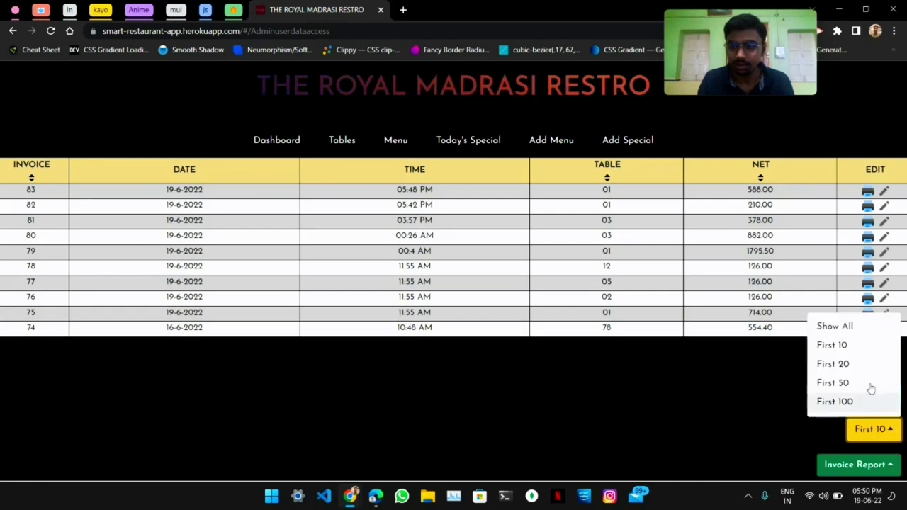
click(835, 363)
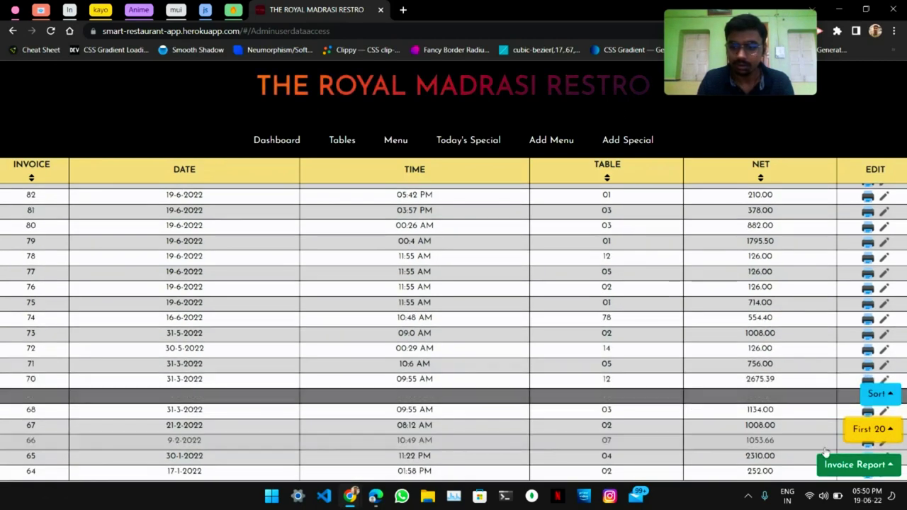
click(873, 429)
click(870, 330)
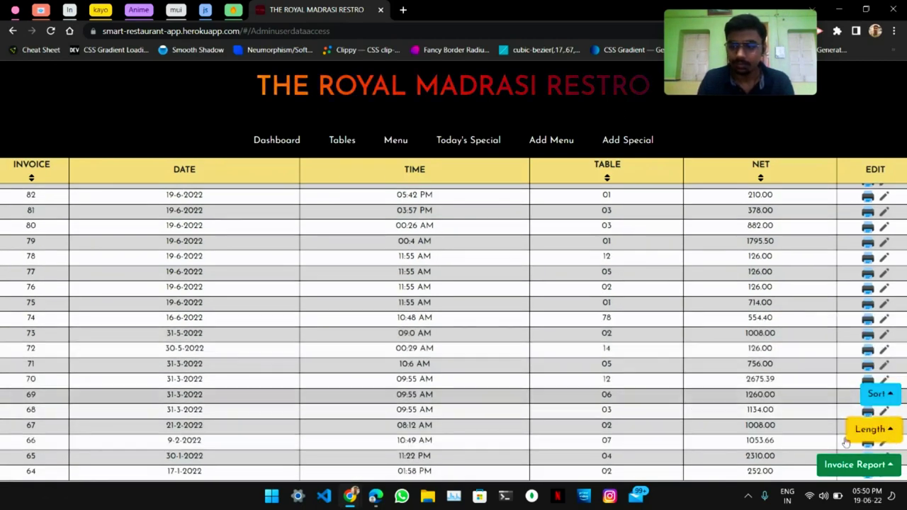
click(854, 465)
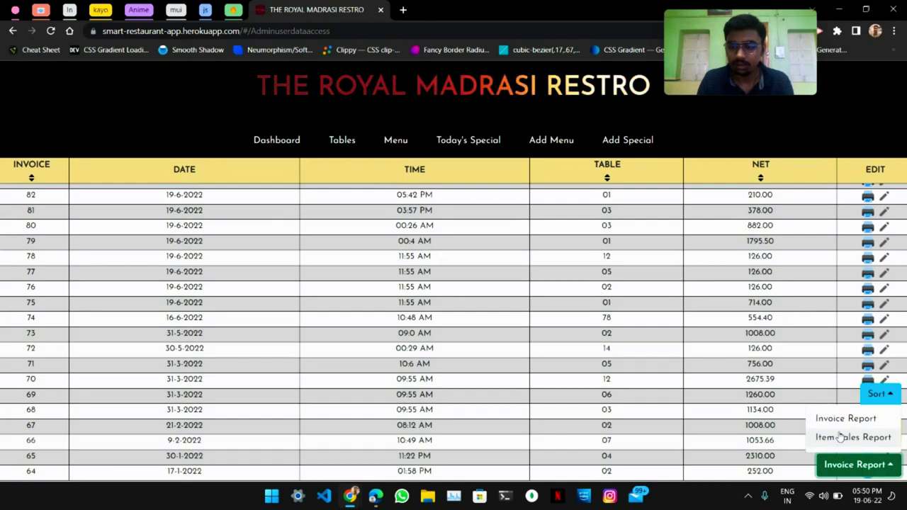
Show the Item Sales Report with each dish's quantity, rate, discount and amount, scrolled to the top
click(843, 438)
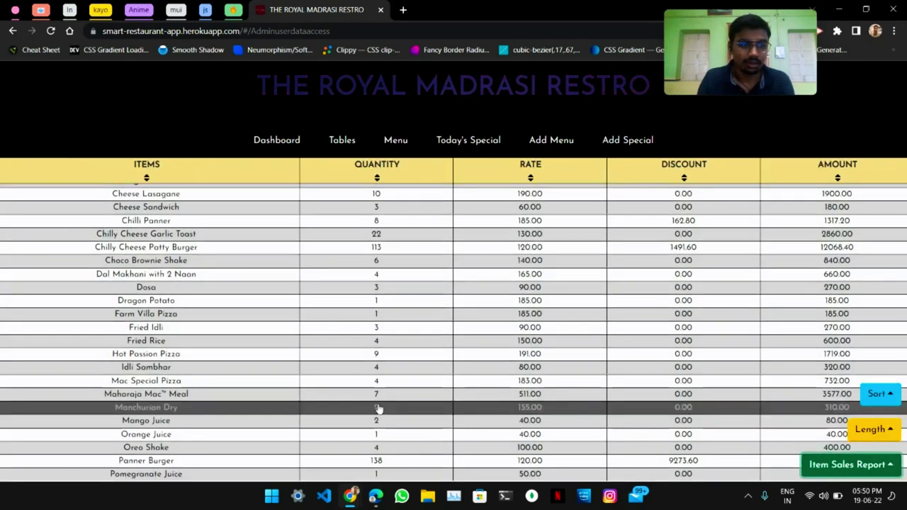
scroll(239, 298, up, 1)
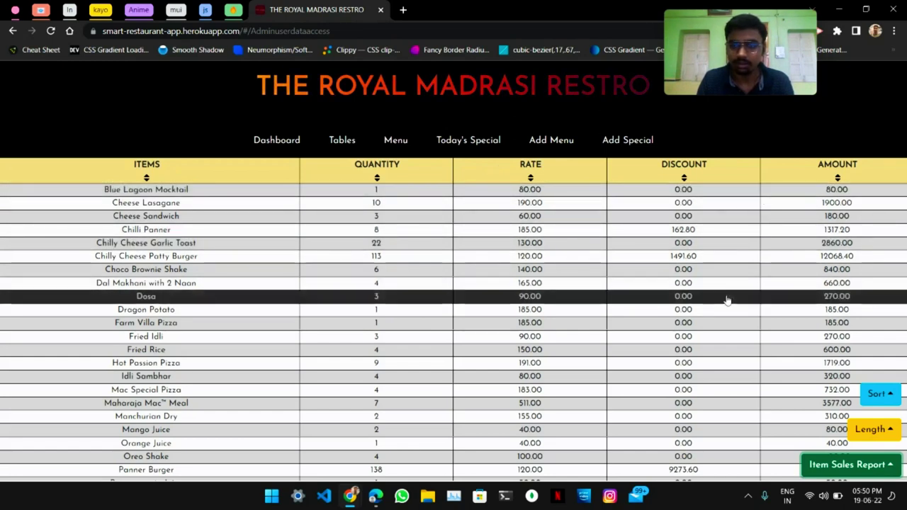
Open Admin Details from the dashboard, copy the admin's username and email, then go back
click(295, 148)
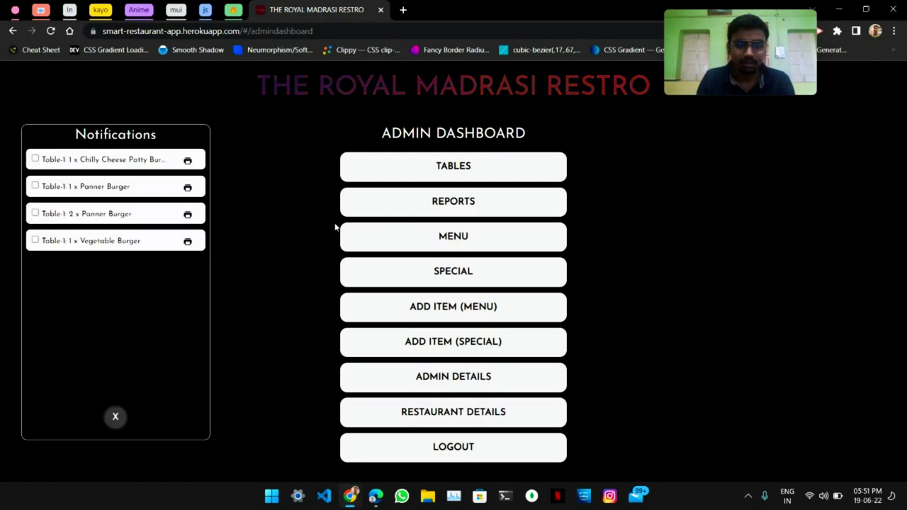
click(456, 388)
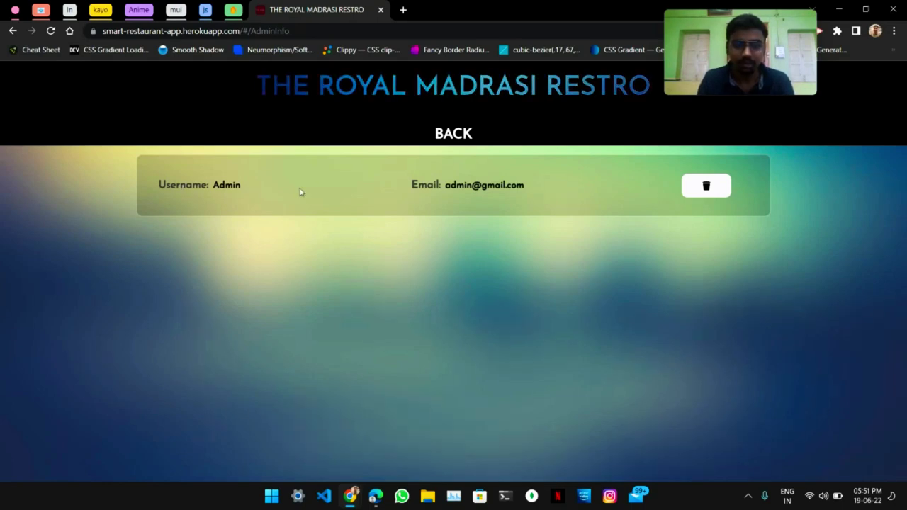
drag(261, 190, 427, 200)
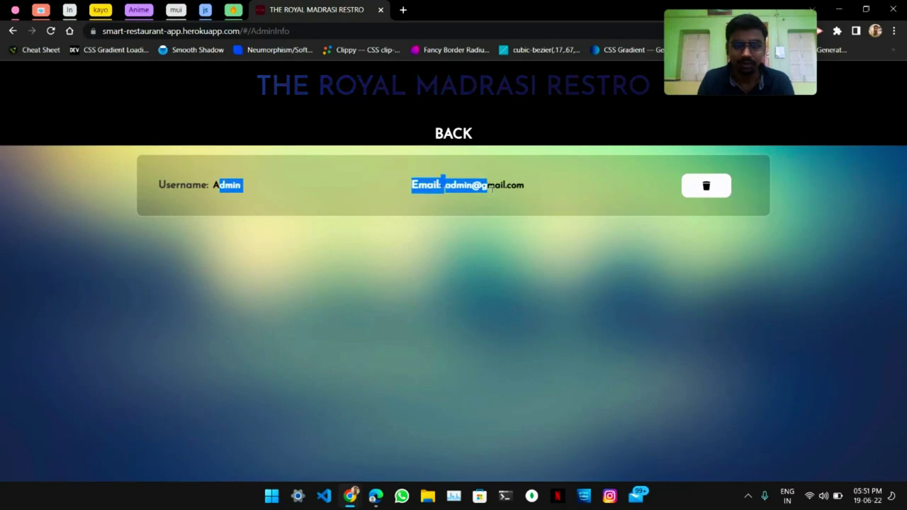
key(ctrl+c)
click(502, 243)
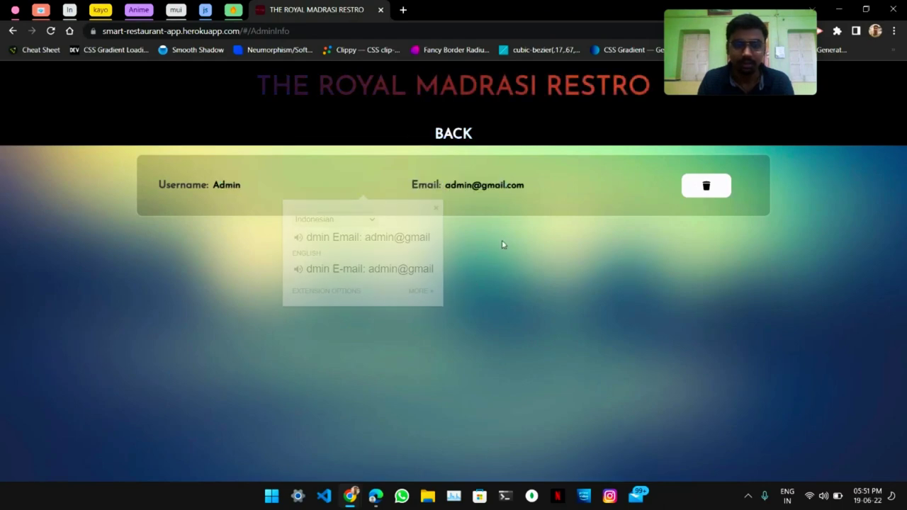
click(439, 136)
click(439, 413)
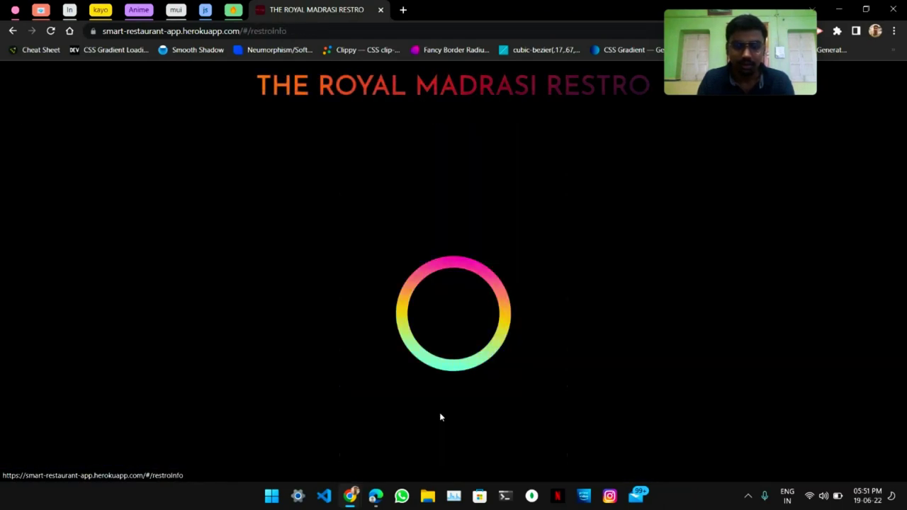